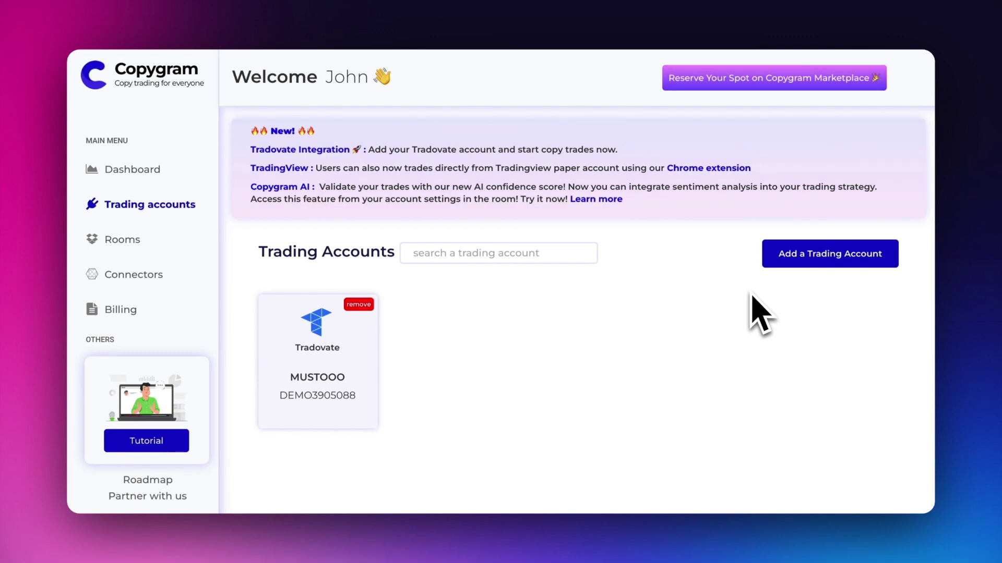
Start adding a new trading account from the Trading Accounts page.
{"action": "left_click", "coordinate": [771, 261]}
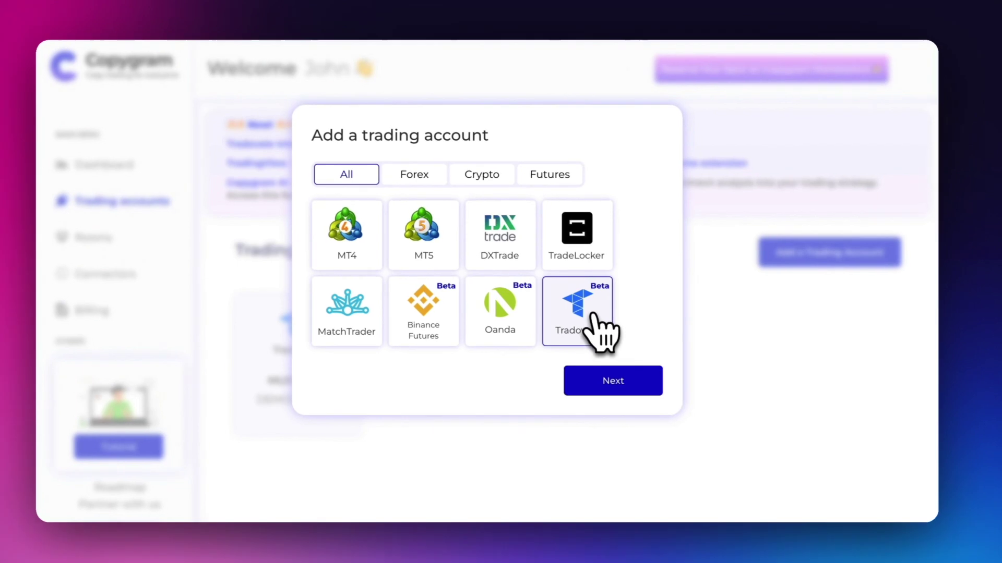
{"action": "left_click", "coordinate": [618, 381]}
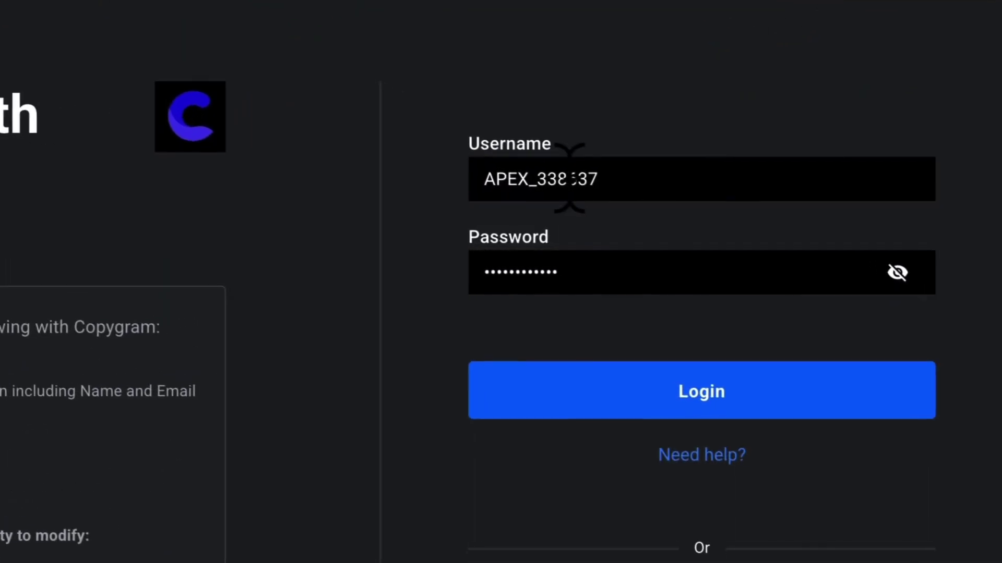
{"action": "left_click", "coordinate": [571, 197]}
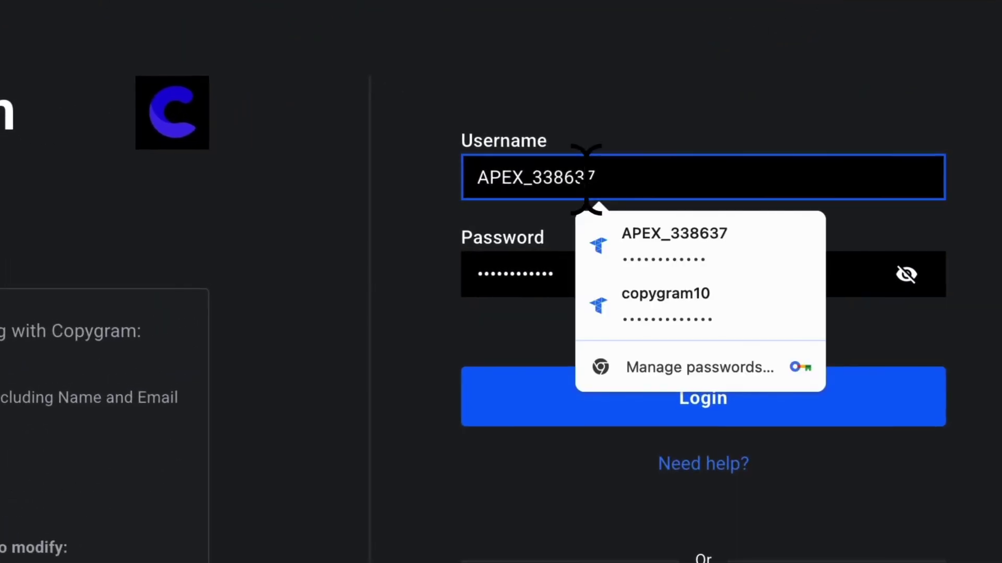
{"action": "left_click", "coordinate": [443, 301]}
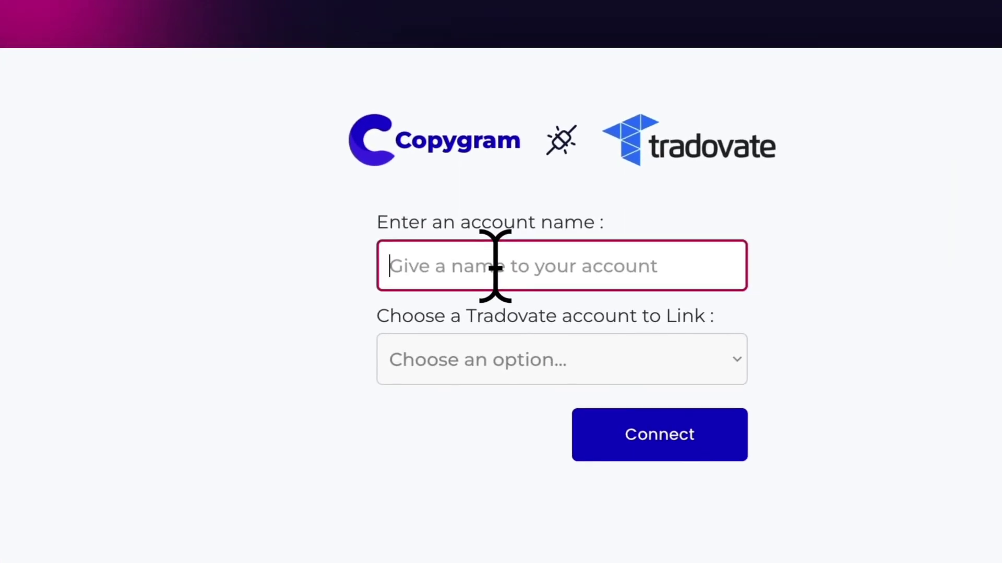
{"action": "type", "text": "APEX 2025"}
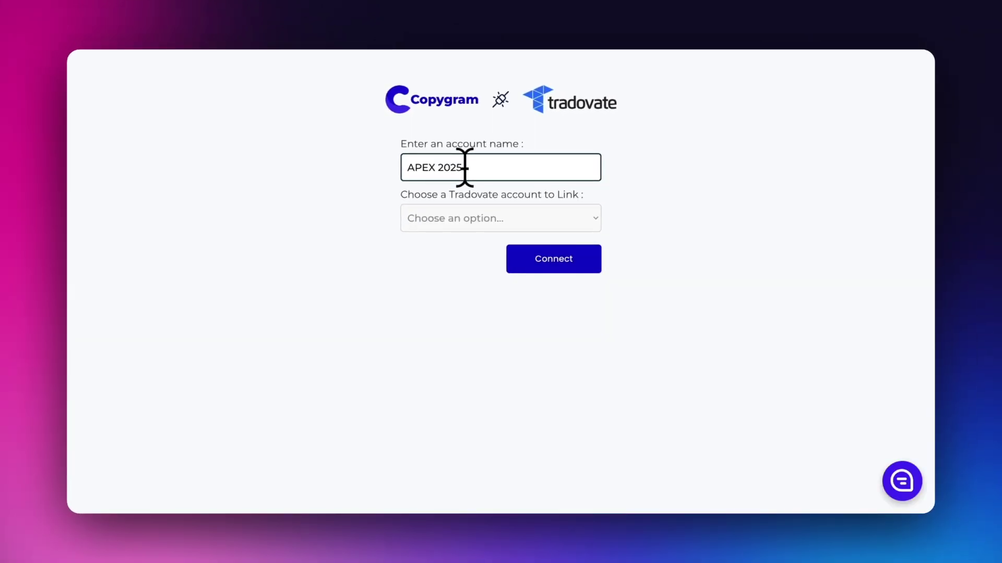
Choose the APEX Demo account and connect it to Copygram as APEX 2025.
{"action": "left_click", "coordinate": [486, 218]}
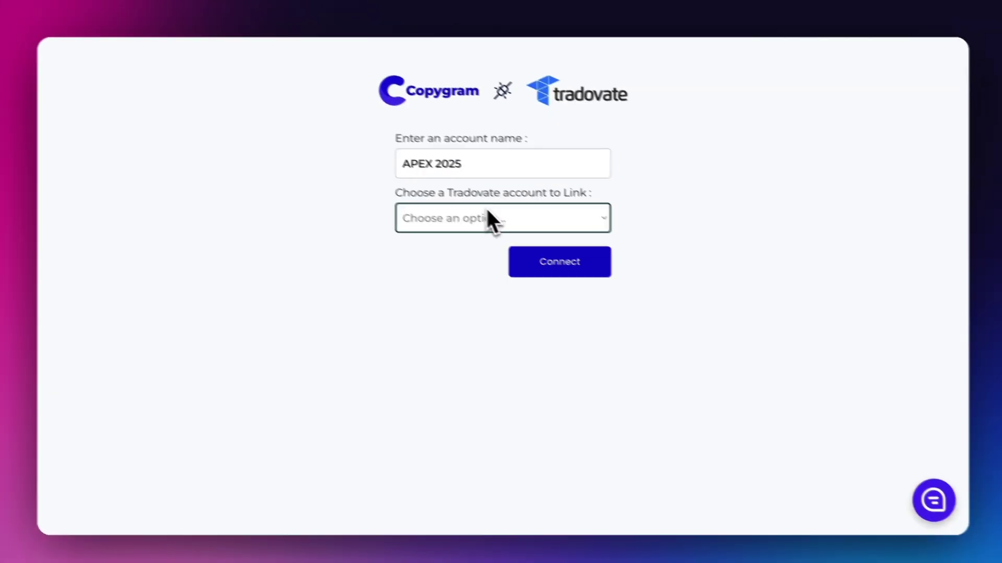
{"action": "left_click", "coordinate": [482, 220]}
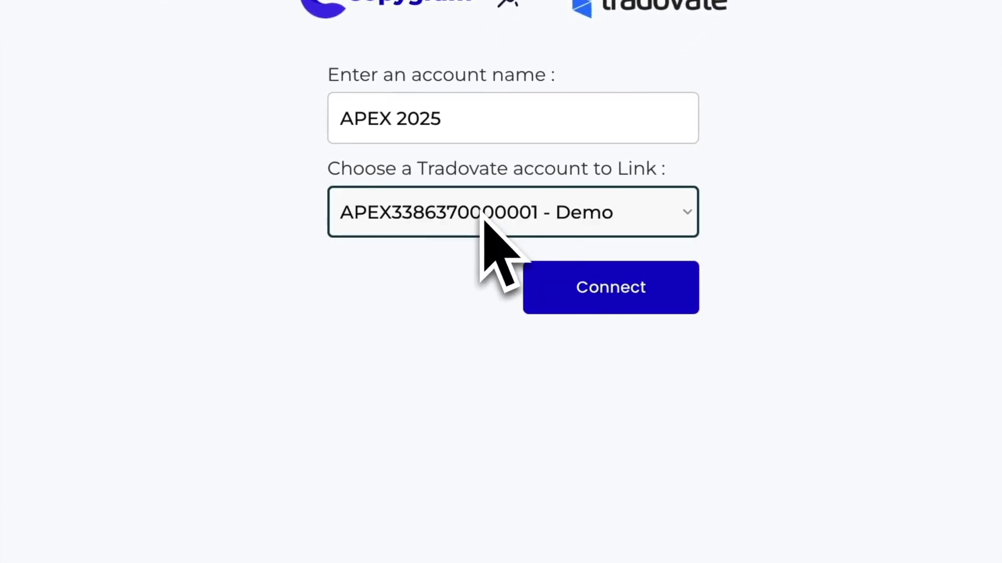
{"action": "left_click", "coordinate": [566, 275]}
{"action": "left_click", "coordinate": [588, 293]}
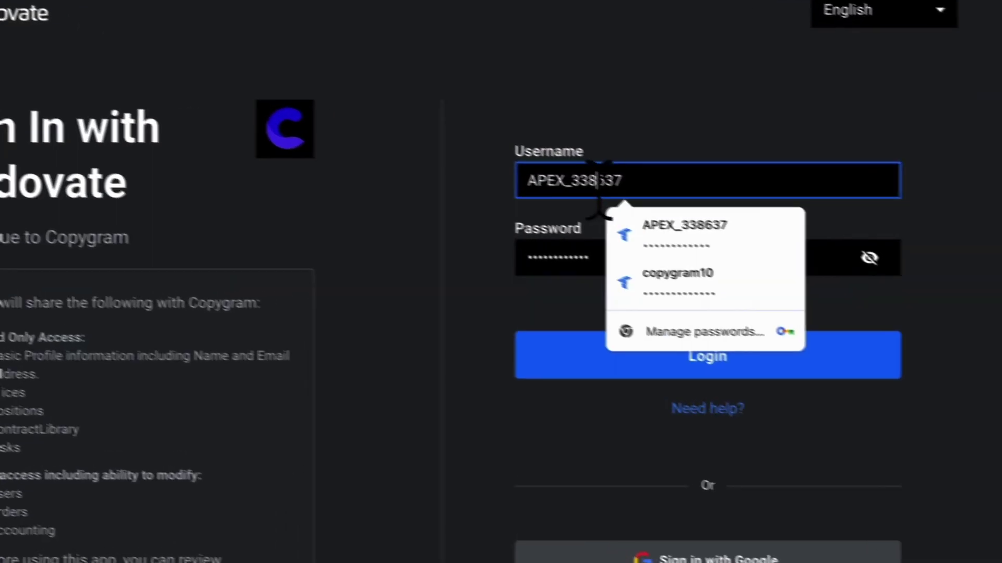
Sign in to Tradovate with the saved copygram10 login.
{"action": "left_click", "coordinate": [632, 263]}
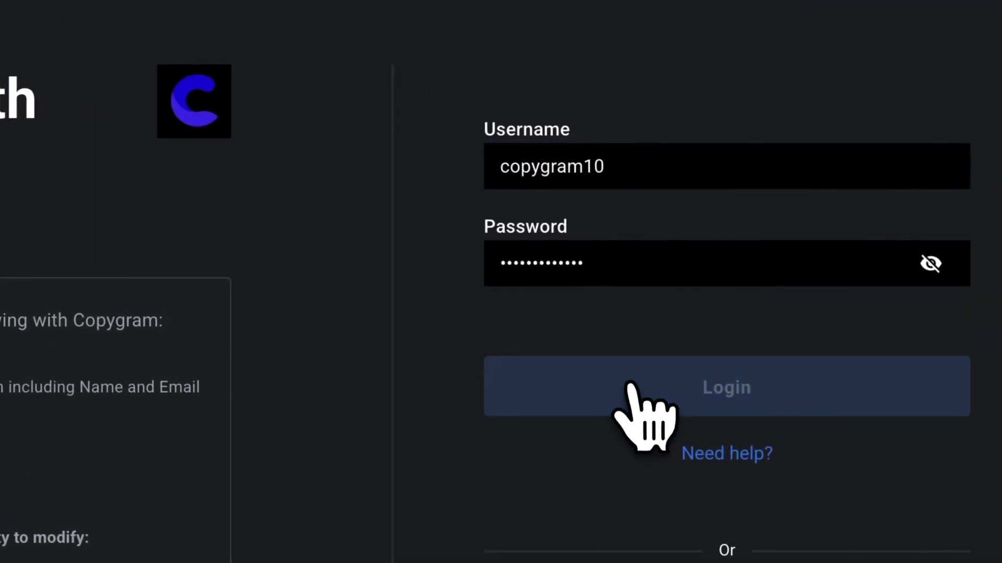
{"action": "left_click", "coordinate": [607, 387]}
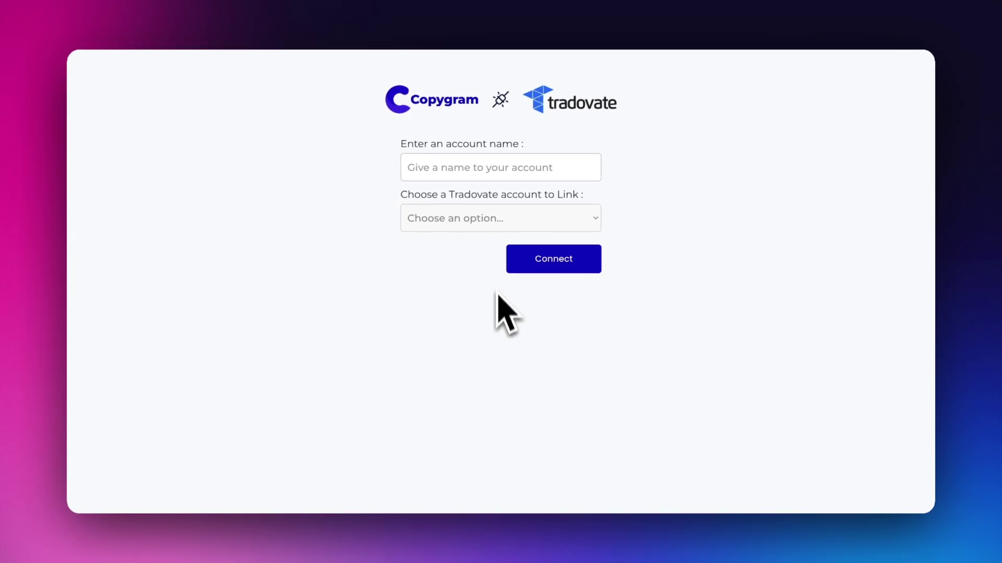
Name the account Tradovate_Demo and keep DEMO4285789 - Demo as the linked account.
{"action": "left_click", "coordinate": [492, 168]}
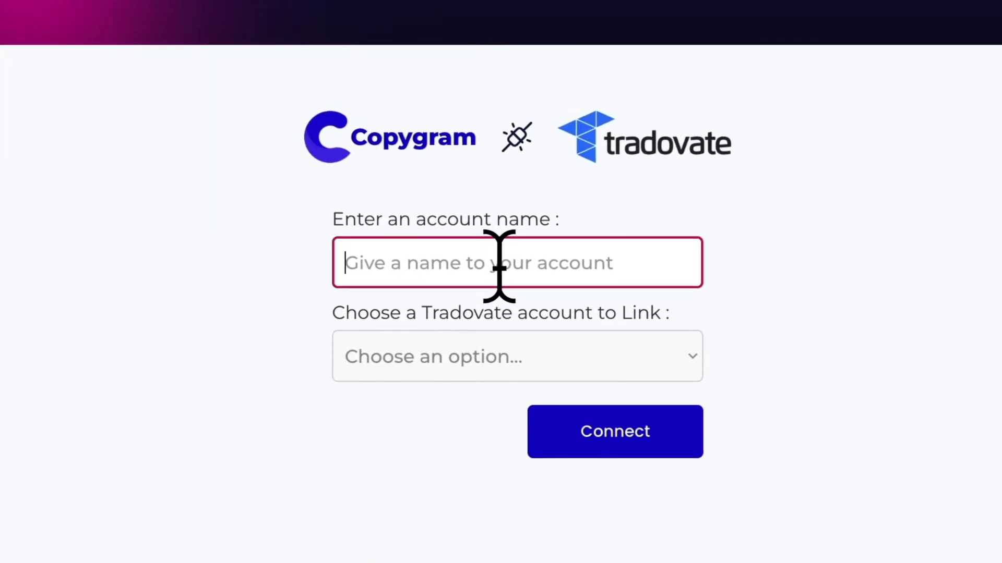
{"action": "type", "text": "C"}
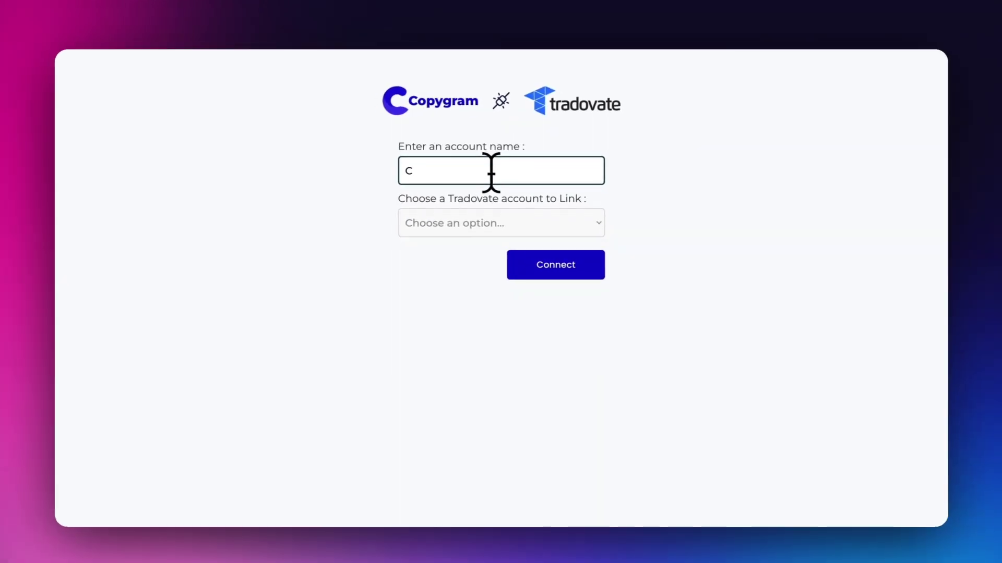
{"action": "key", "text": "BackSpace"}
{"action": "type", "text": "Tradovate_Demo"}
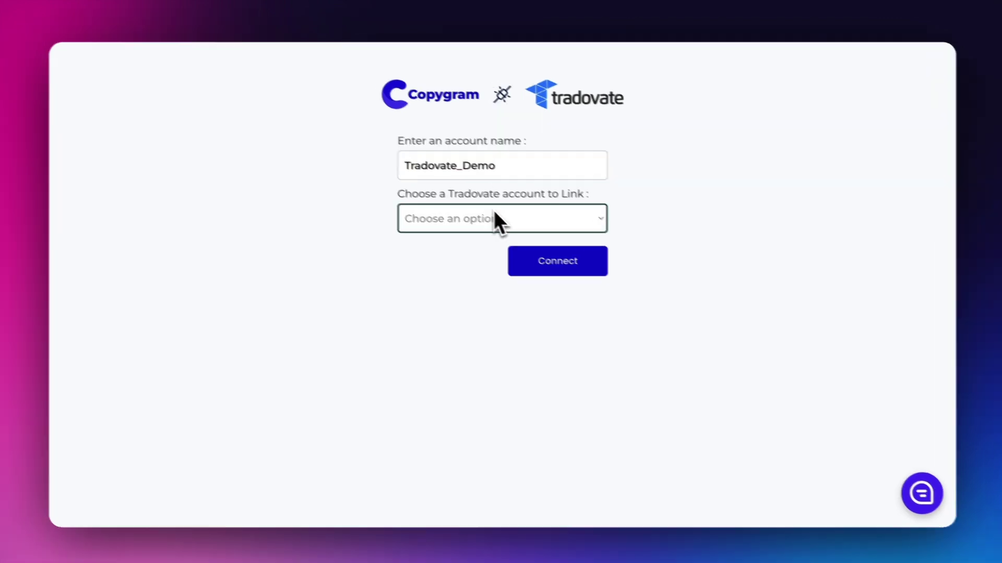
{"action": "left_click", "coordinate": [493, 213]}
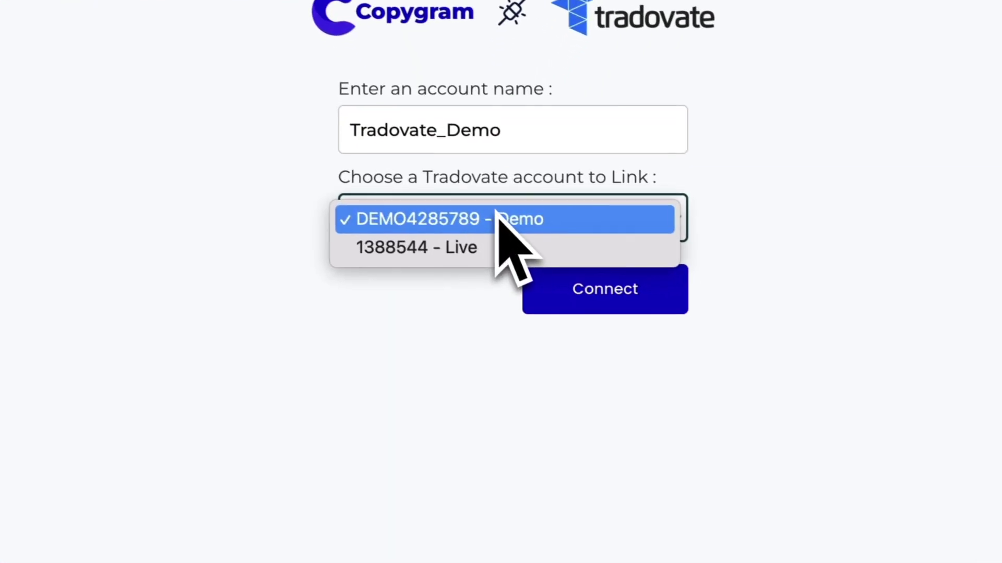
{"action": "key", "text": "Return"}
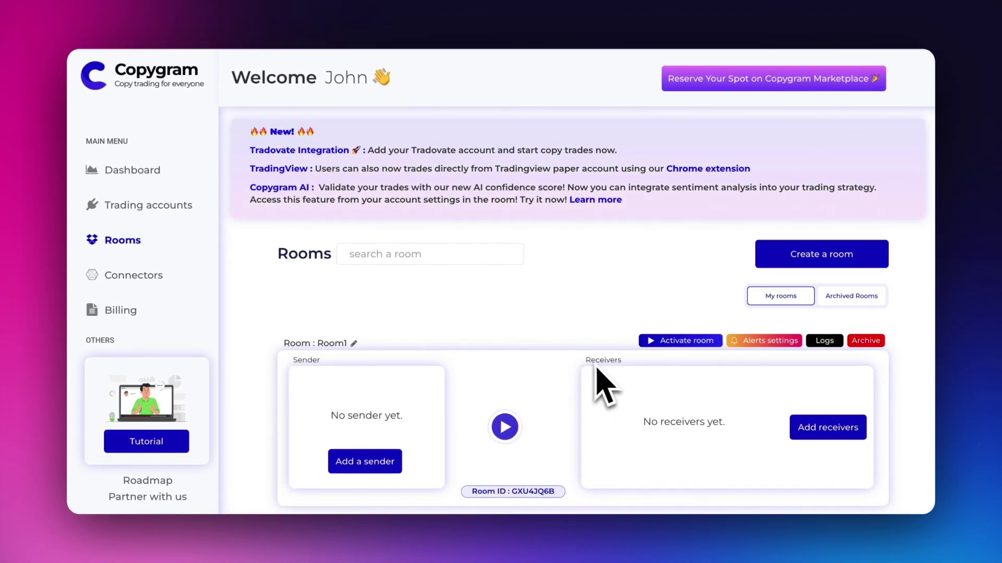
{"action": "scroll", "coordinate": [603, 383], "scroll_direction": "down", "scroll_amount": 3}
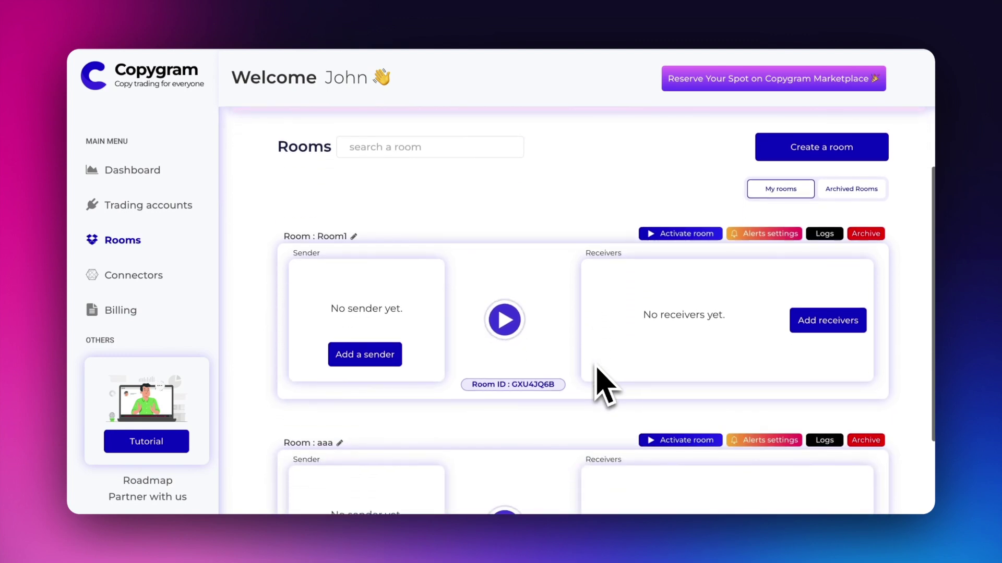
{"action": "scroll", "coordinate": [603, 384], "scroll_direction": "up", "scroll_amount": 3}
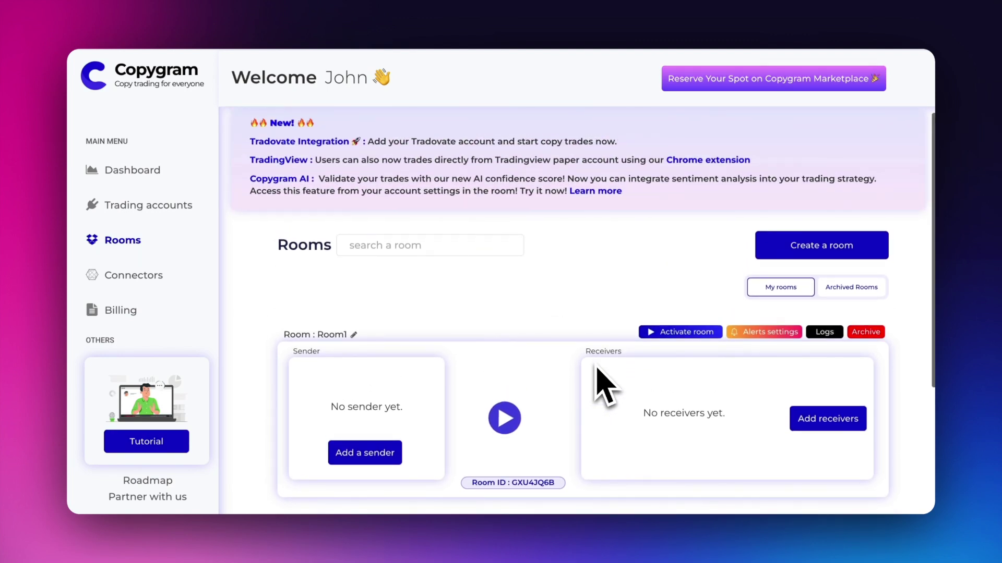
{"action": "scroll", "coordinate": [602, 383], "scroll_direction": "up", "scroll_amount": 1}
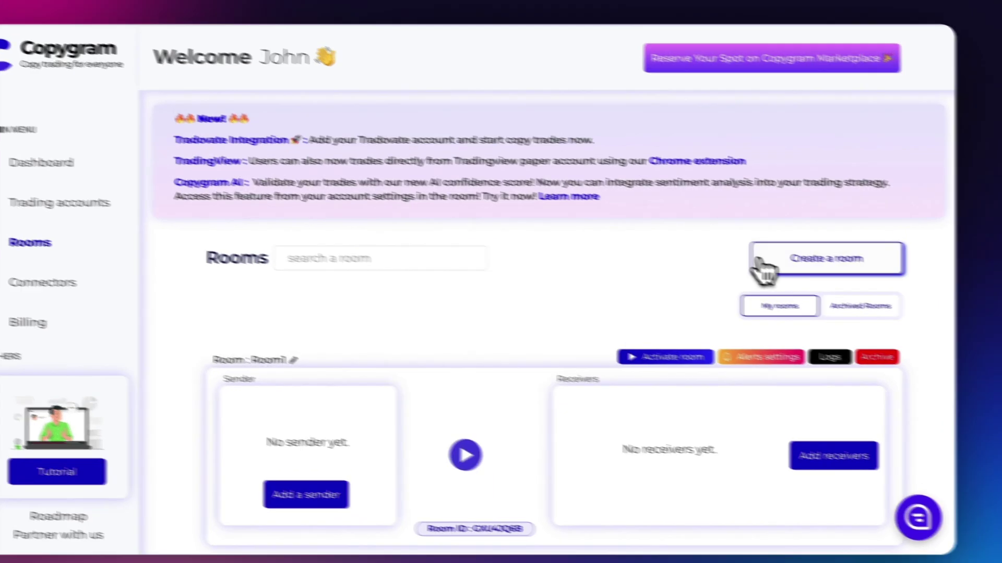
{"action": "left_click", "coordinate": [763, 257]}
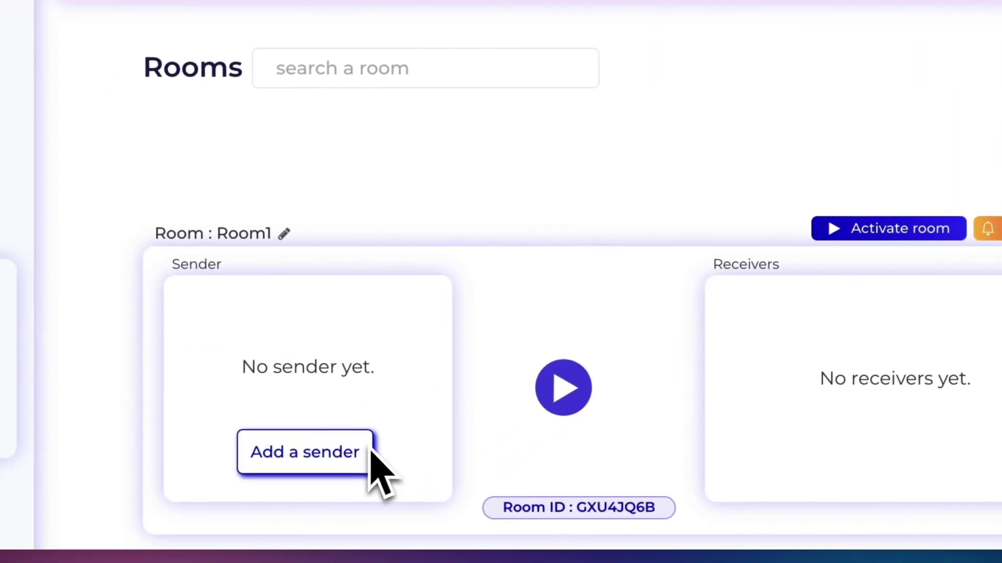
{"action": "left_click", "coordinate": [374, 462]}
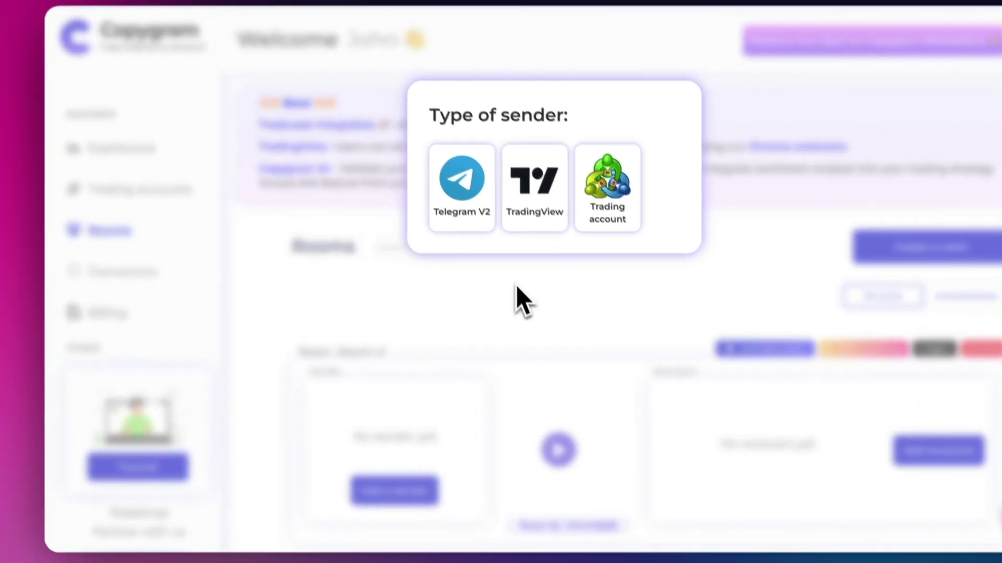
{"action": "left_click", "coordinate": [517, 289]}
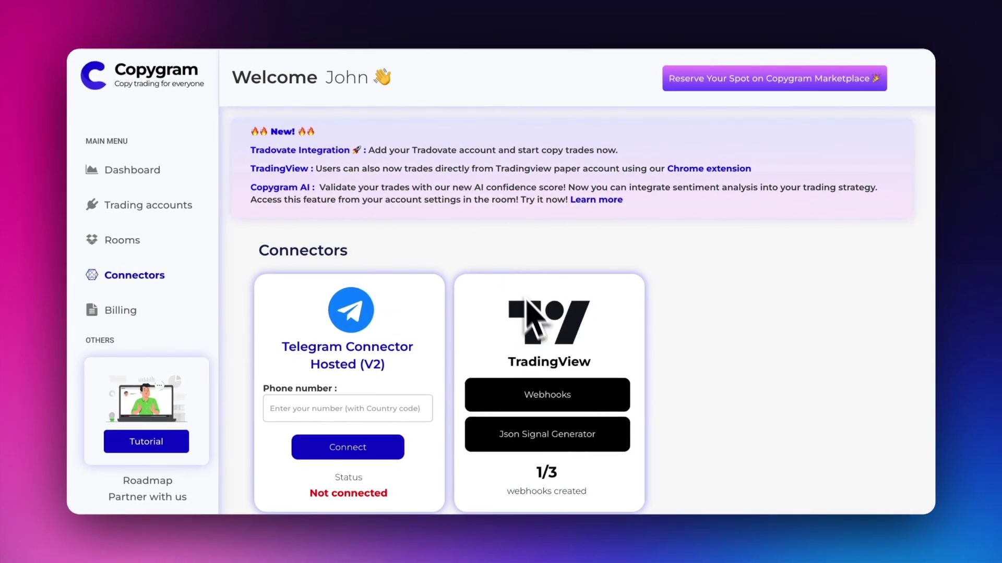
Show the TradingView card's webhook details with the Test webhook URL.
{"action": "left_click", "coordinate": [559, 402]}
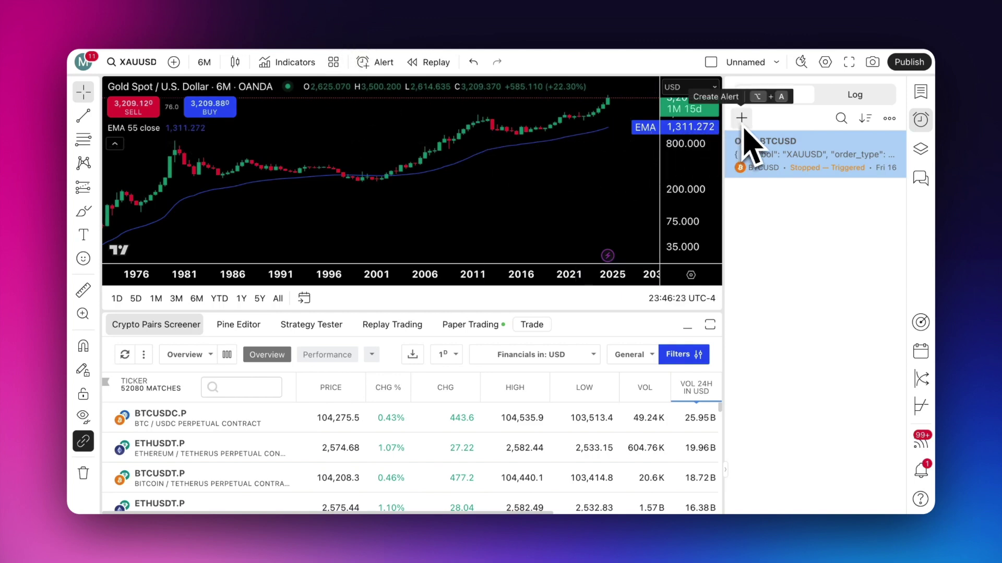
{"action": "mouse_move", "coordinate": [807, 154]}
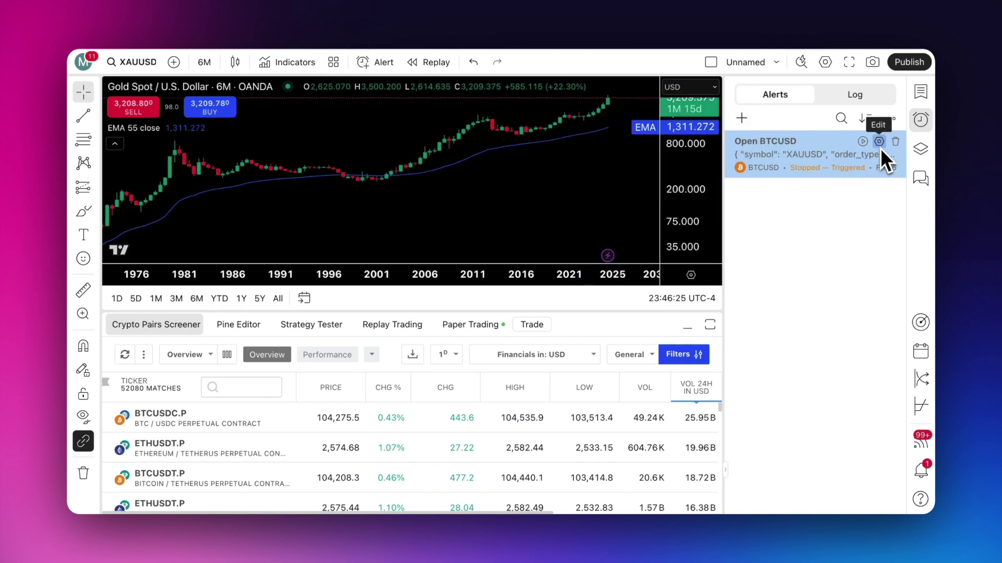
Set the Open BTCUSD alert's notification to the Copygram webhook URL and save it.
{"action": "left_click", "coordinate": [878, 142]}
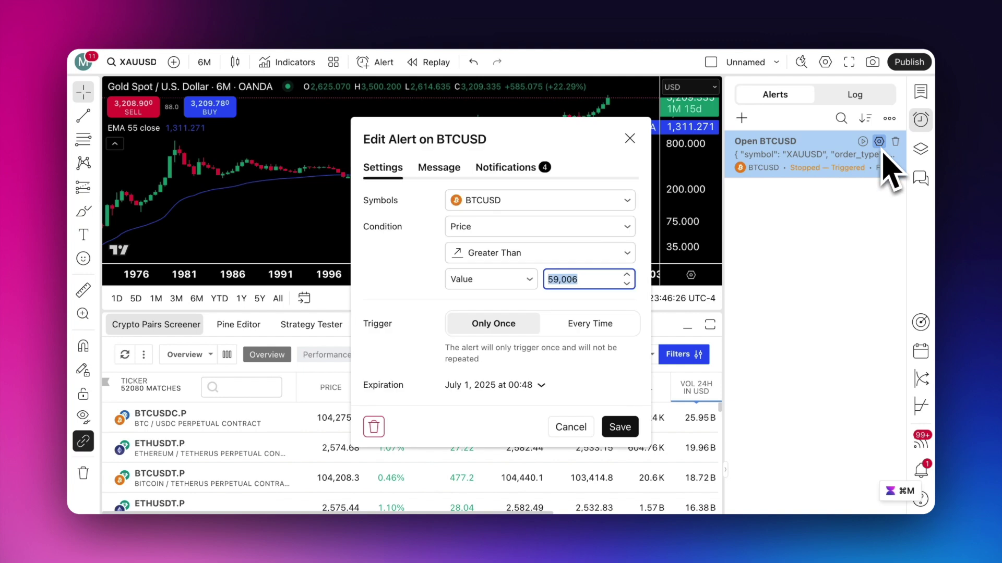
{"action": "left_click", "coordinate": [495, 168]}
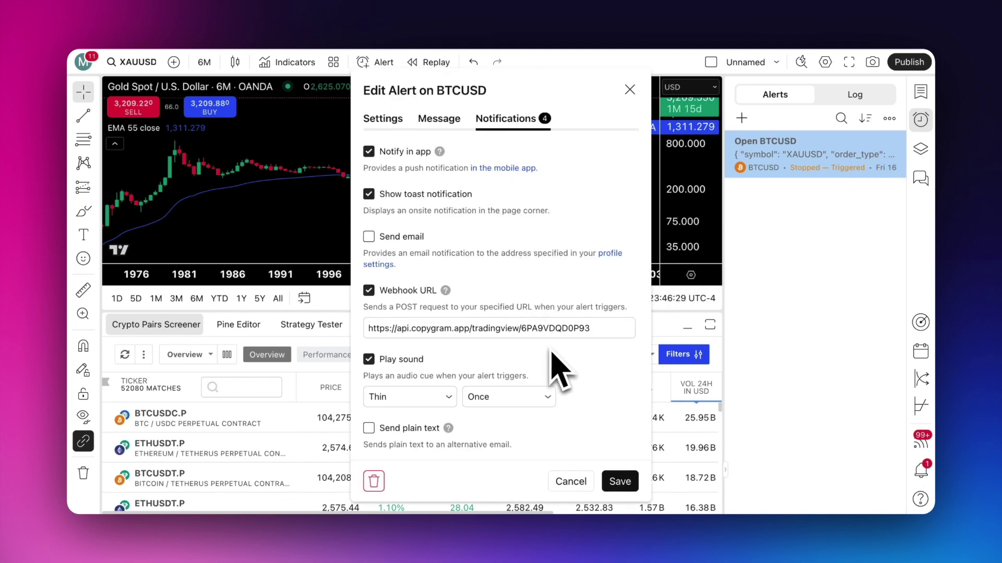
{"action": "triple_click", "coordinate": [506, 329]}
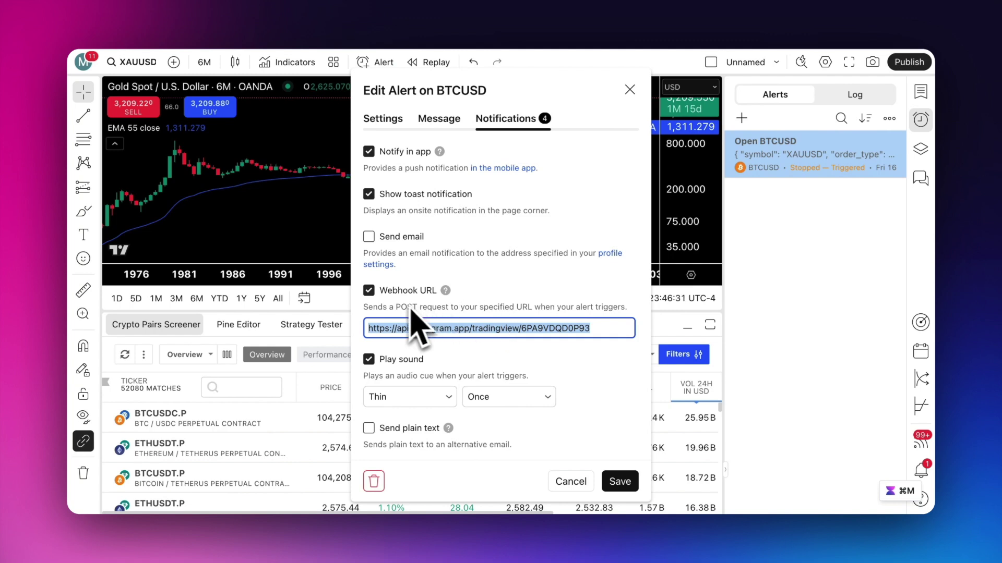
{"action": "left_click", "coordinate": [379, 295]}
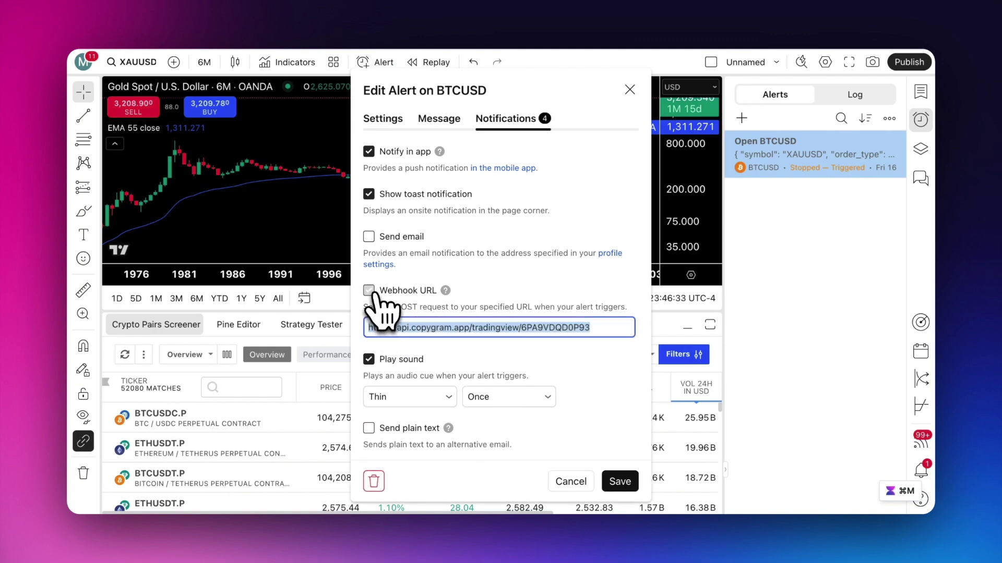
{"action": "triple_click", "coordinate": [407, 327]}
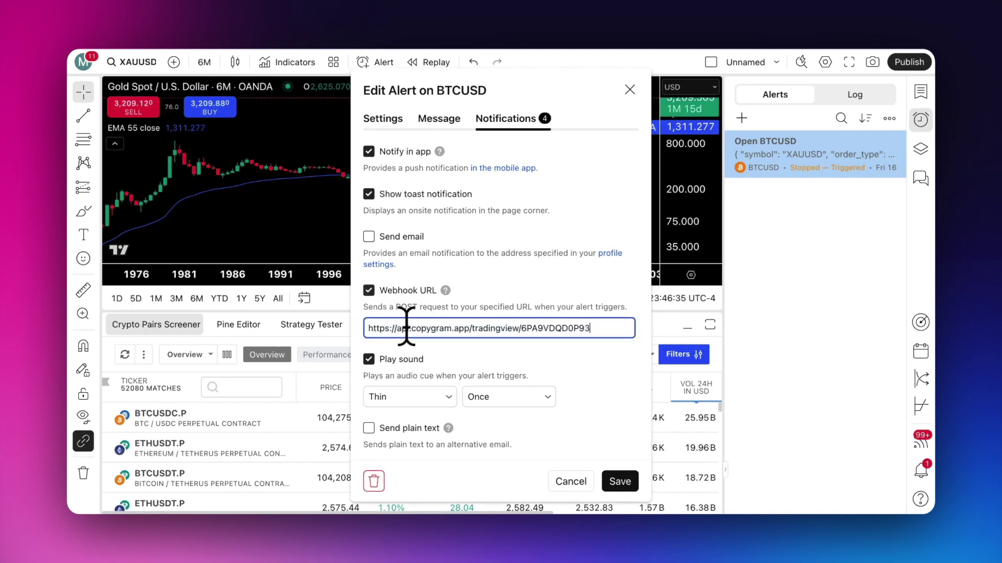
{"action": "left_click", "coordinate": [632, 483]}
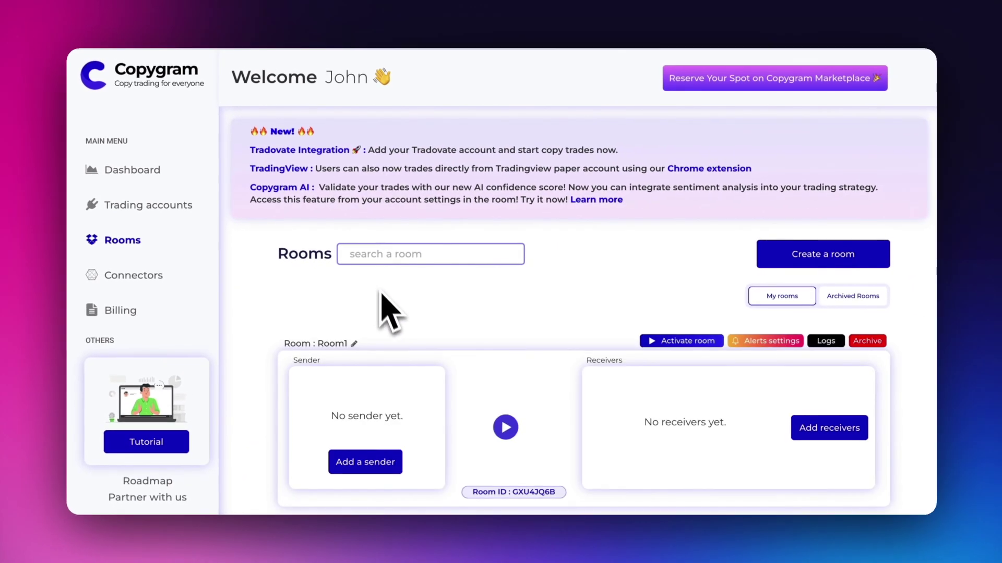
Add a TradingView sender to Room1 using 'Webhook : Test' and save it.
{"action": "left_click", "coordinate": [369, 458]}
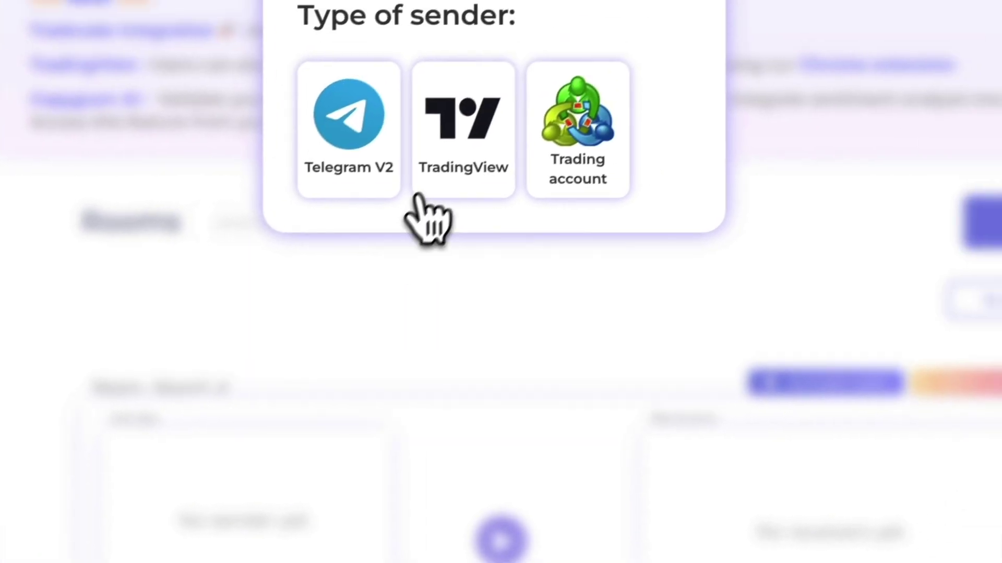
{"action": "left_click", "coordinate": [422, 194]}
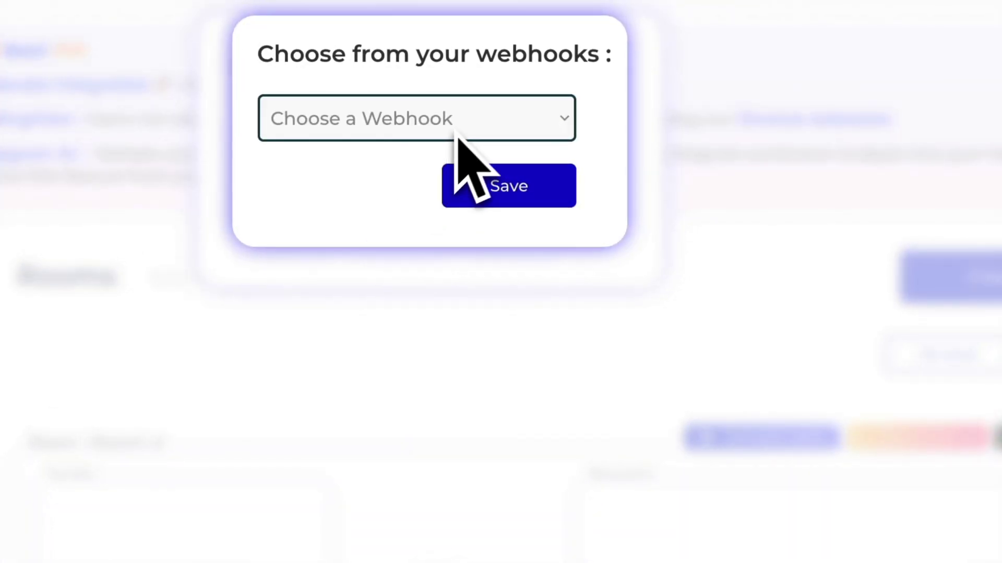
{"action": "left_click", "coordinate": [465, 120]}
{"action": "left_click", "coordinate": [450, 150]}
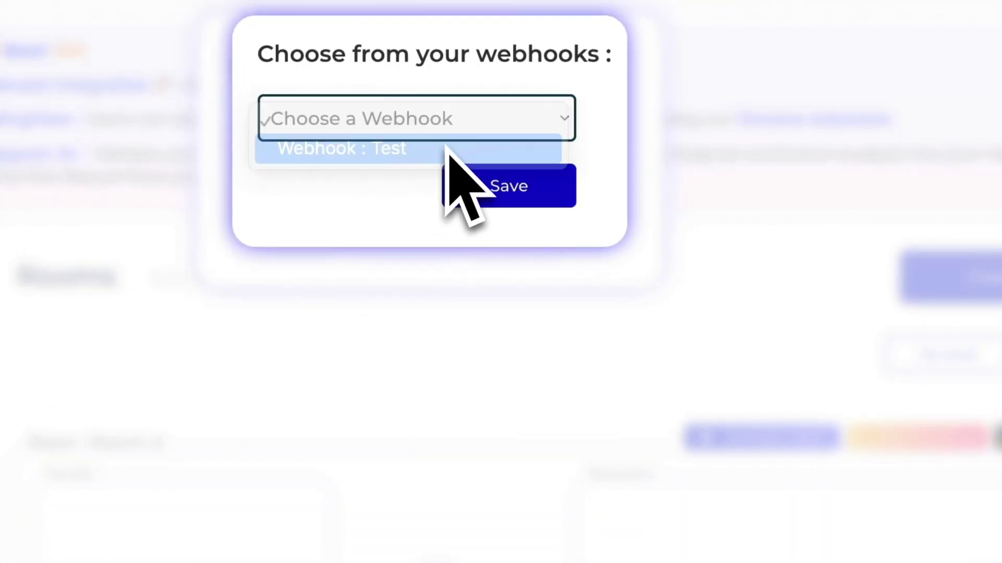
{"action": "left_click", "coordinate": [513, 189]}
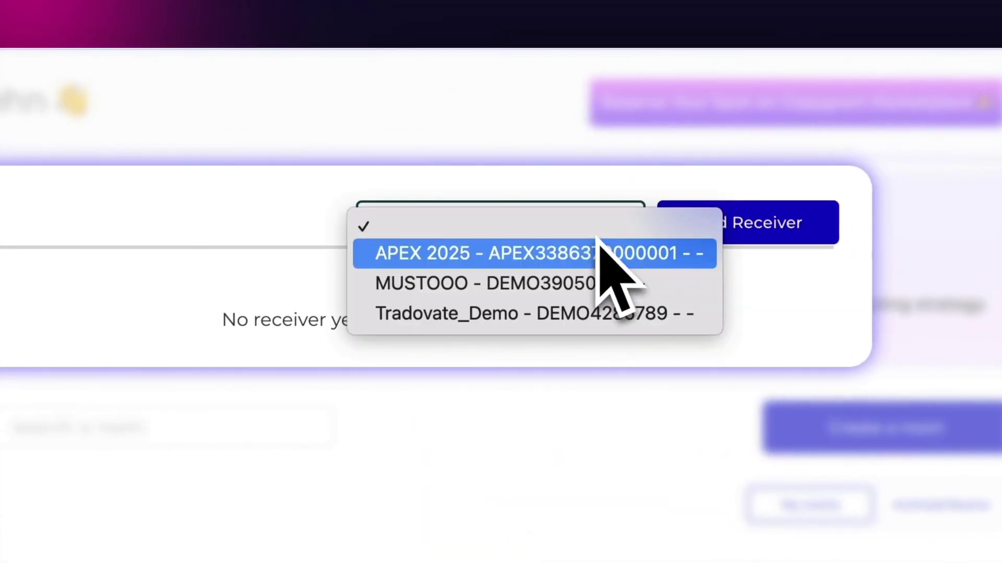
Add APEX 2025, MUSTOOO and Tradovate_Demo one after another as Room1 receivers.
{"action": "left_click", "coordinate": [569, 263]}
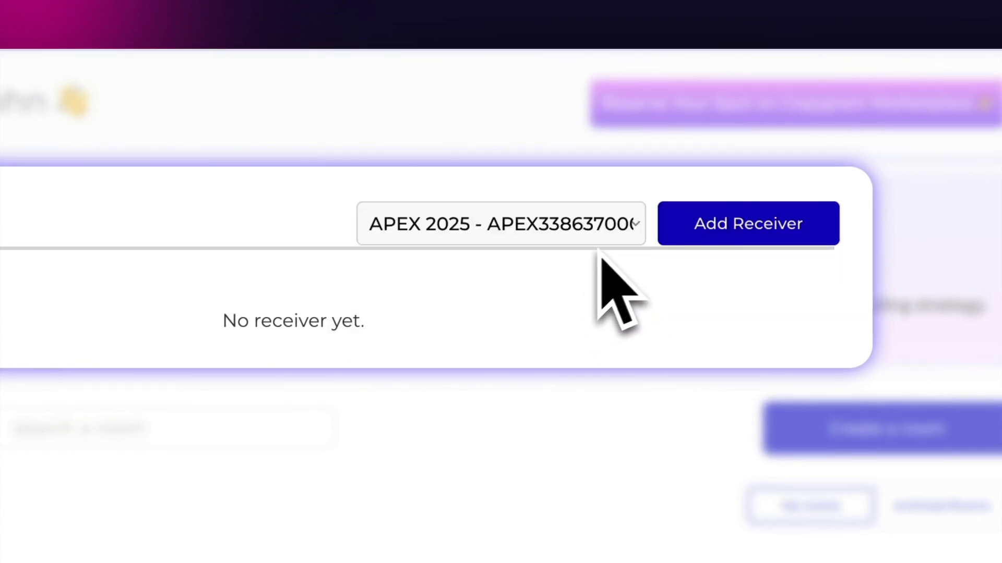
{"action": "left_click", "coordinate": [677, 241]}
{"action": "left_click", "coordinate": [632, 235]}
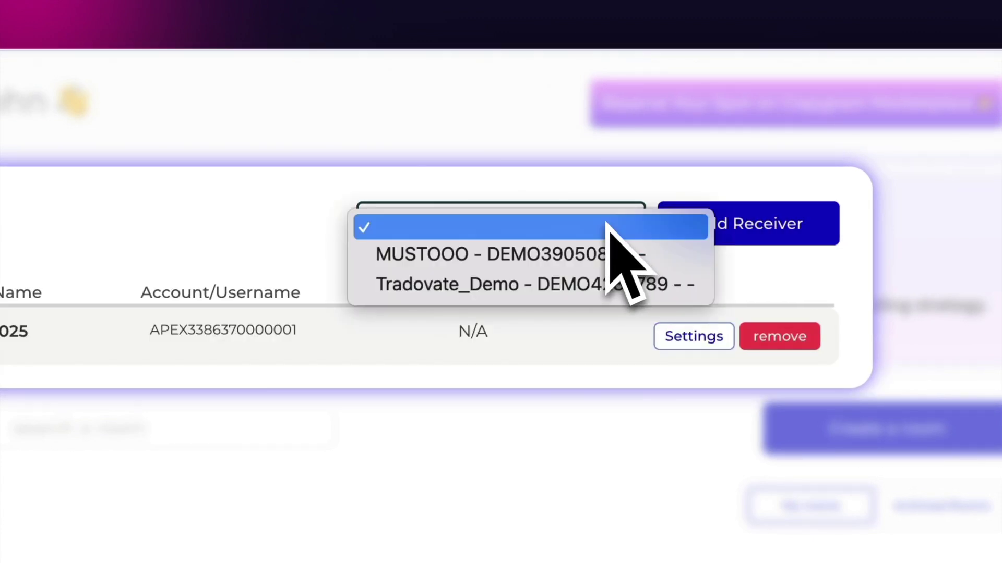
{"action": "left_click", "coordinate": [593, 253]}
{"action": "left_click", "coordinate": [736, 231]}
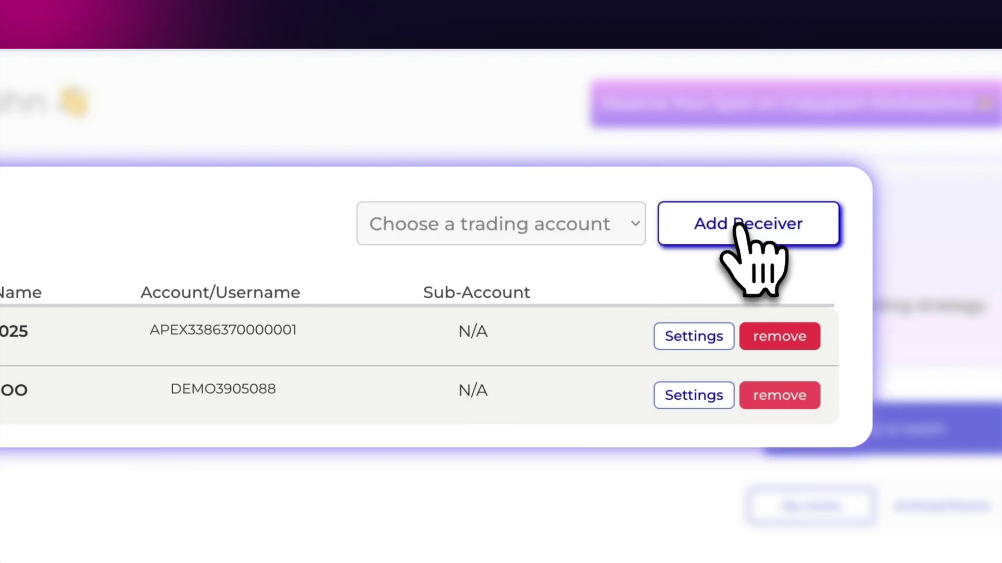
{"action": "left_click", "coordinate": [631, 227]}
{"action": "left_click", "coordinate": [605, 254]}
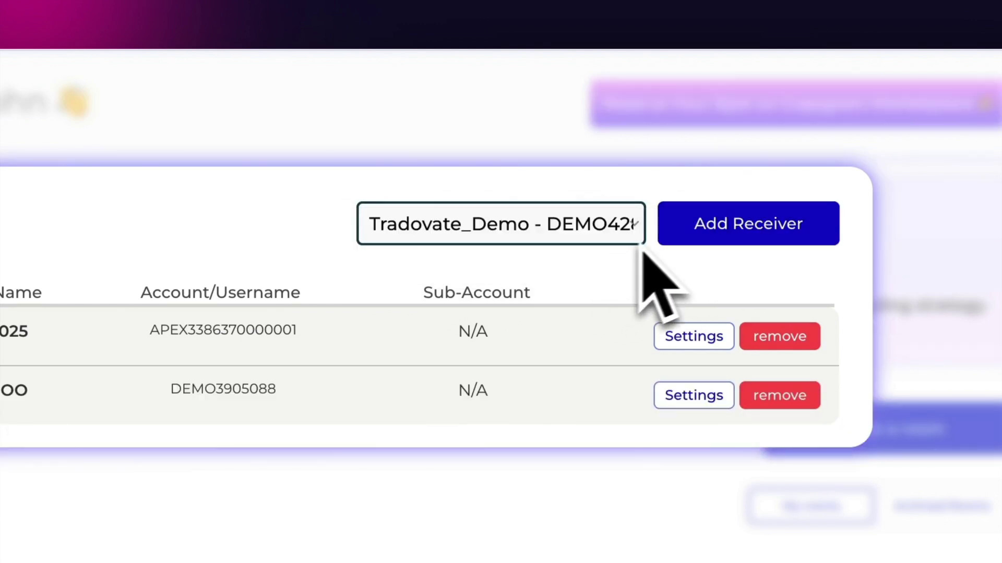
{"action": "left_click", "coordinate": [709, 232]}
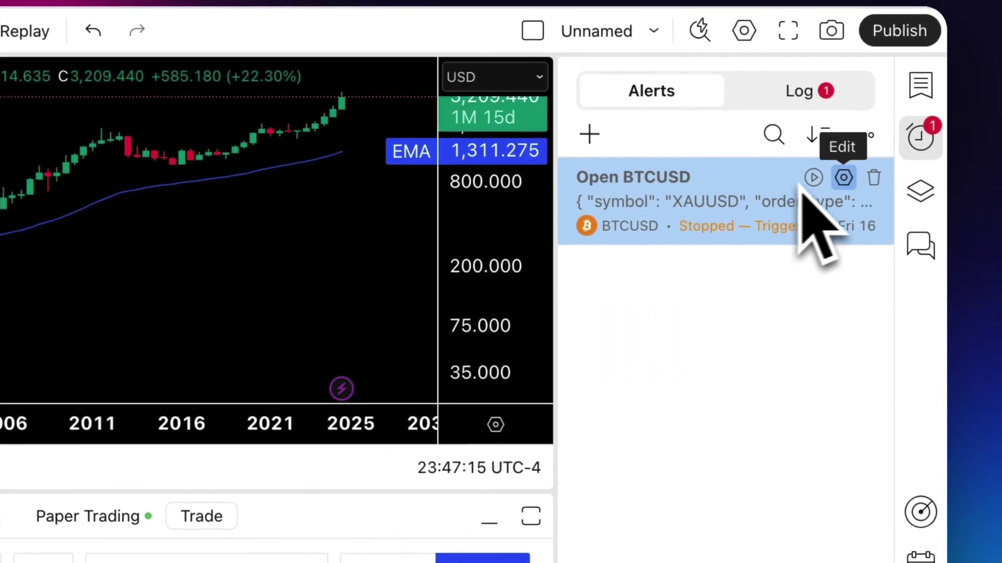
Review the Open BTCUSD alert's JSON message carrying the XAUUSD buy order.
{"action": "left_click", "coordinate": [846, 180]}
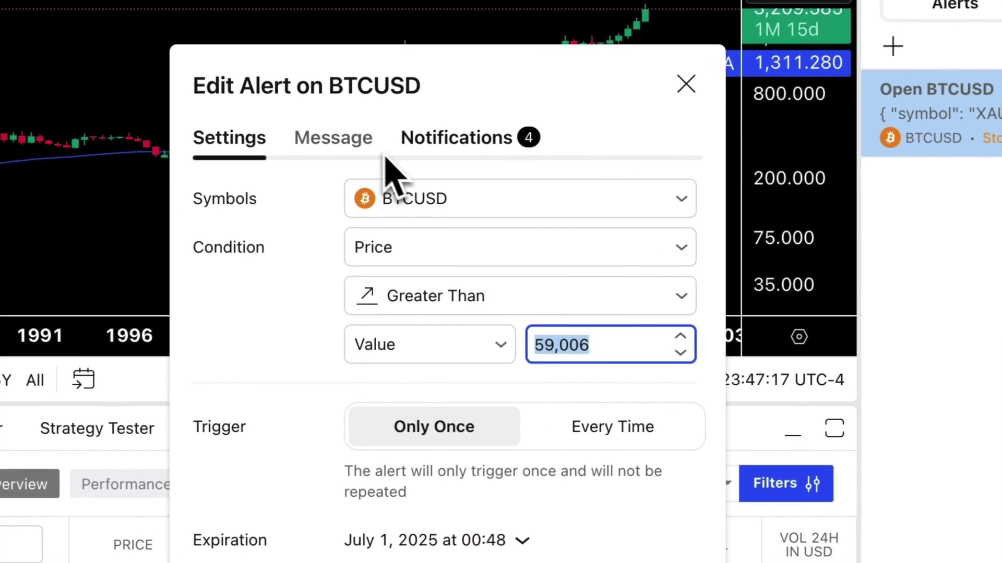
{"action": "left_click", "coordinate": [375, 150]}
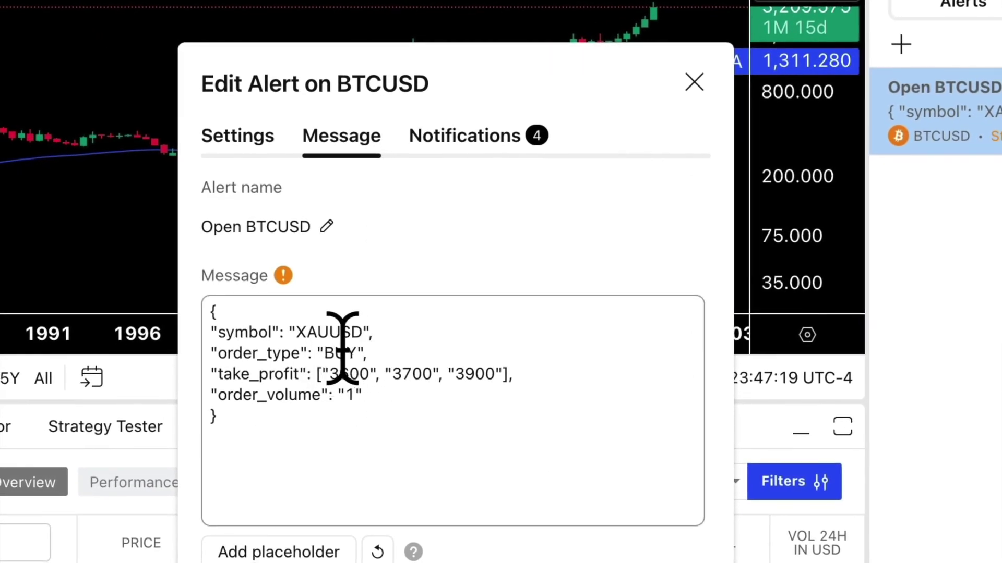
{"action": "left_click", "coordinate": [298, 330]}
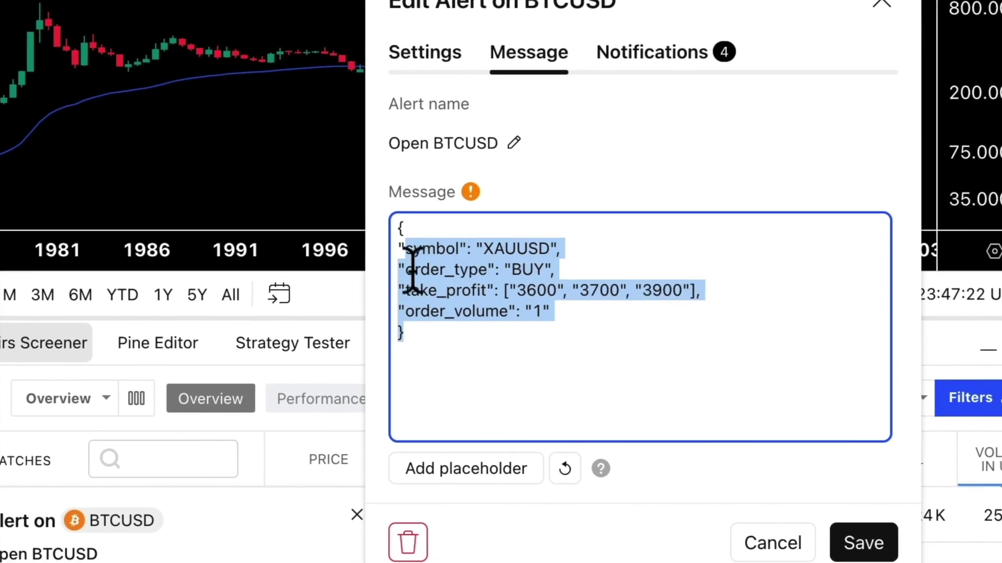
{"action": "left_click_drag", "start_coordinate": [261, 424], "coordinate": [211, 308]}
{"action": "left_click", "coordinate": [237, 341]}
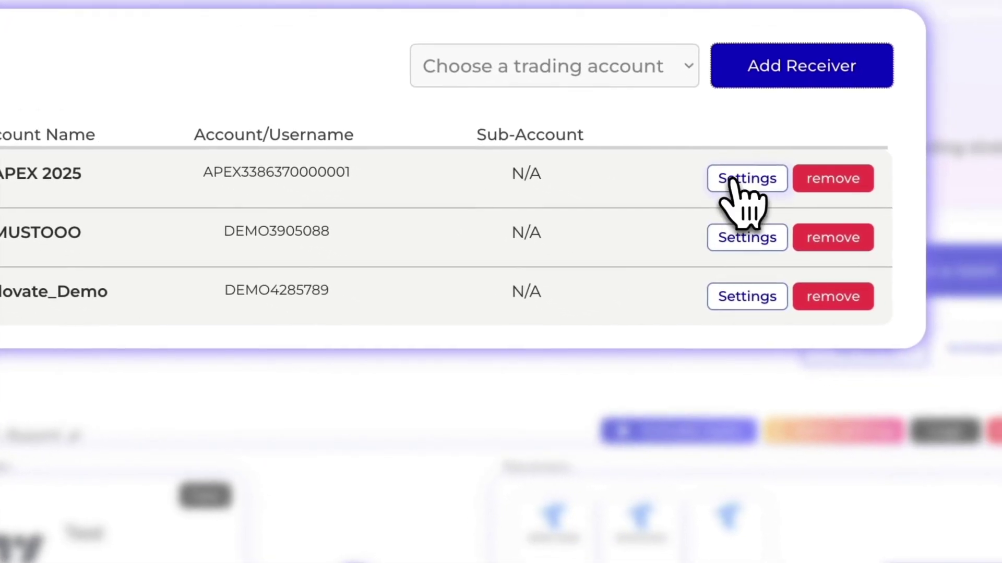
Set APEX 2025's symbol mapping to sender XAUUSD and platform MGCM5, then save.
{"action": "left_click", "coordinate": [744, 190]}
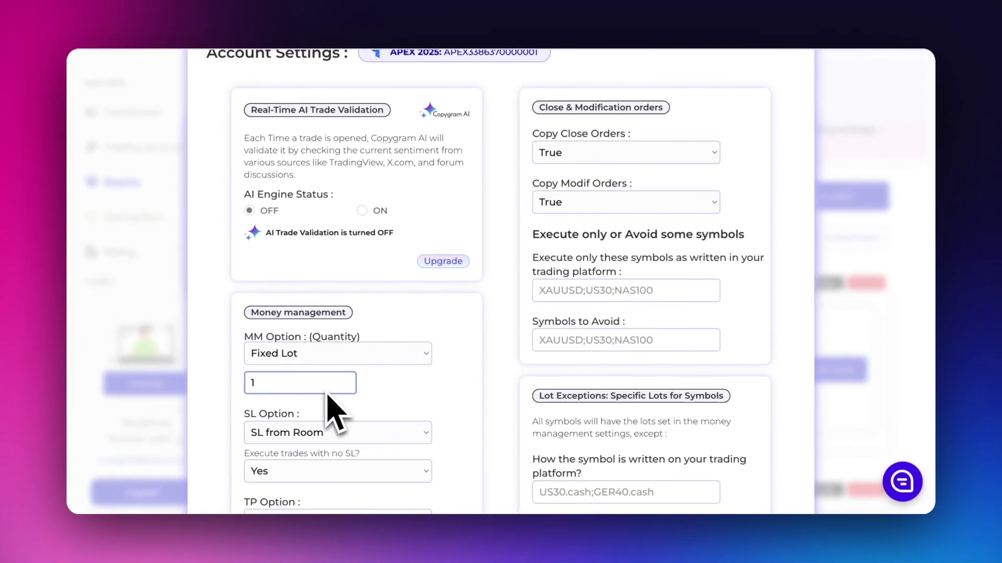
{"action": "scroll", "coordinate": [474, 426], "scroll_direction": "down", "scroll_amount": 1}
{"action": "scroll", "coordinate": [492, 429], "scroll_direction": "down", "scroll_amount": 2}
{"action": "scroll", "coordinate": [486, 430], "scroll_direction": "down", "scroll_amount": 2}
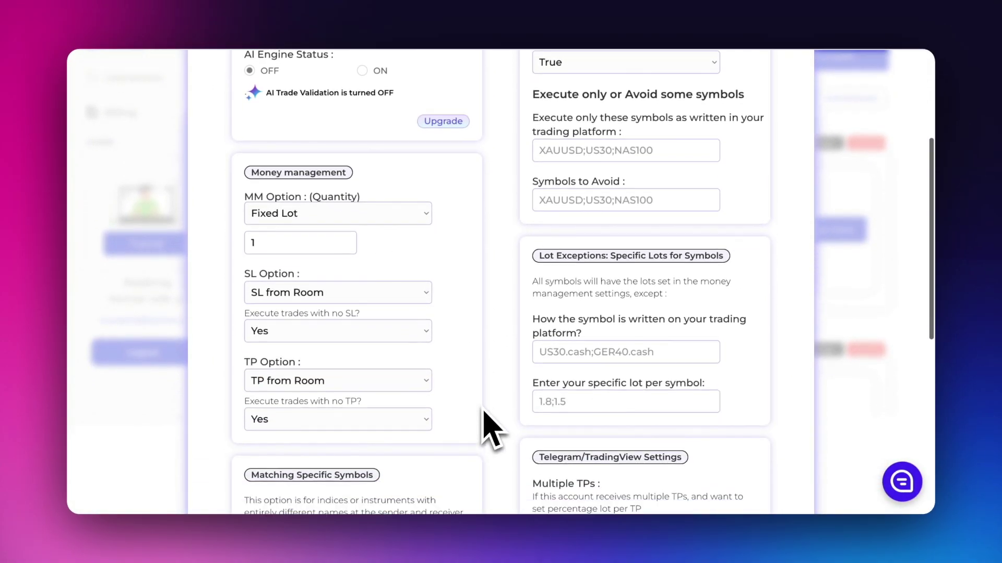
{"action": "scroll", "coordinate": [485, 429], "scroll_direction": "down", "scroll_amount": 1}
{"action": "scroll", "coordinate": [485, 429], "scroll_direction": "down", "scroll_amount": 1}
{"action": "scroll", "coordinate": [485, 429], "scroll_direction": "down", "scroll_amount": 1}
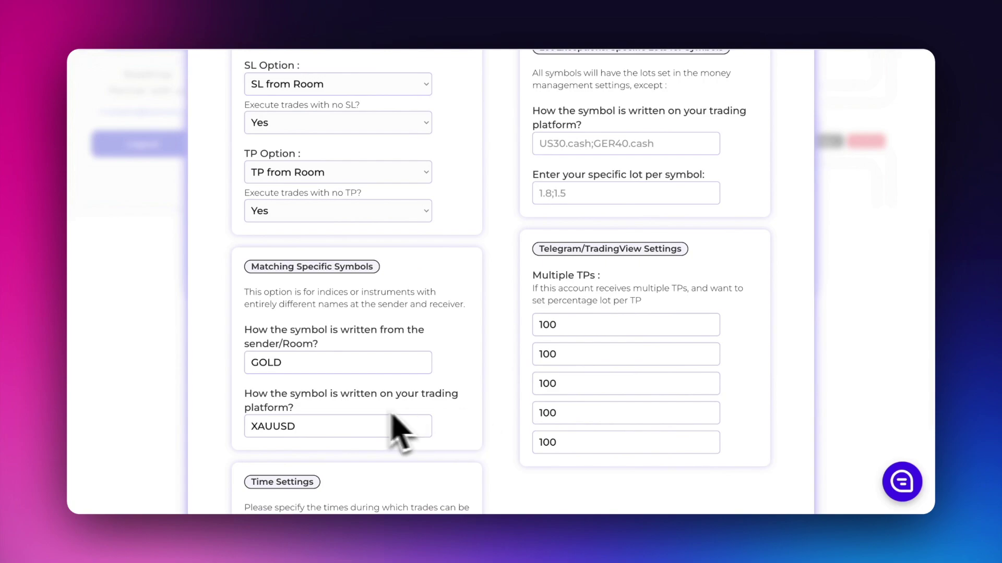
{"action": "left_click_drag", "start_coordinate": [306, 425], "coordinate": [235, 427]}
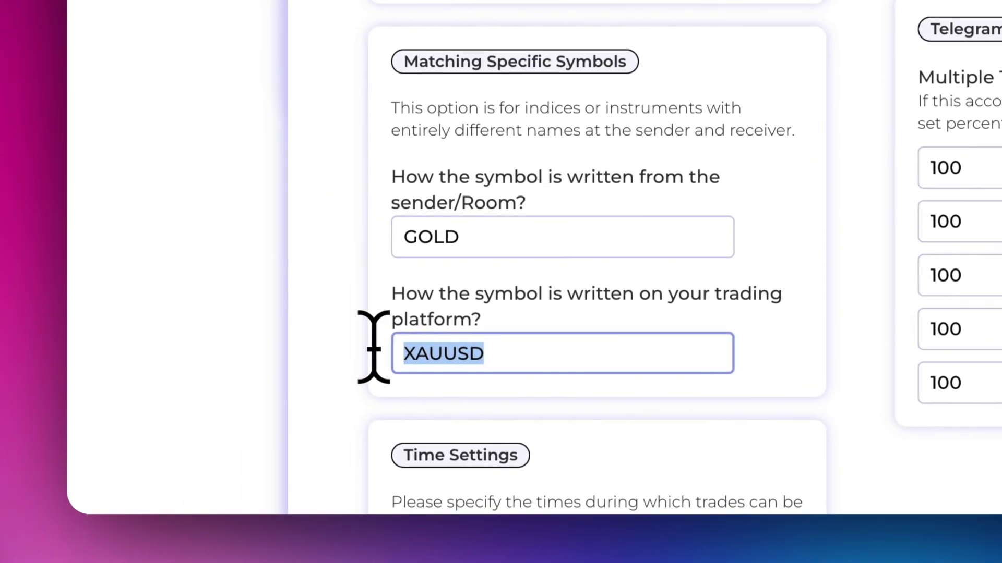
{"action": "type", "text": "MGCM"}
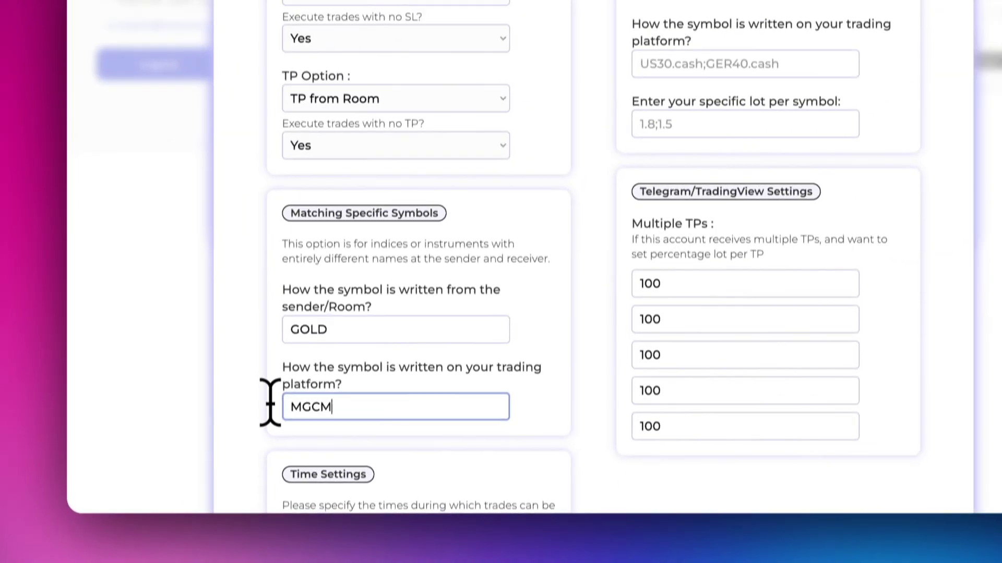
{"action": "type", "text": "5"}
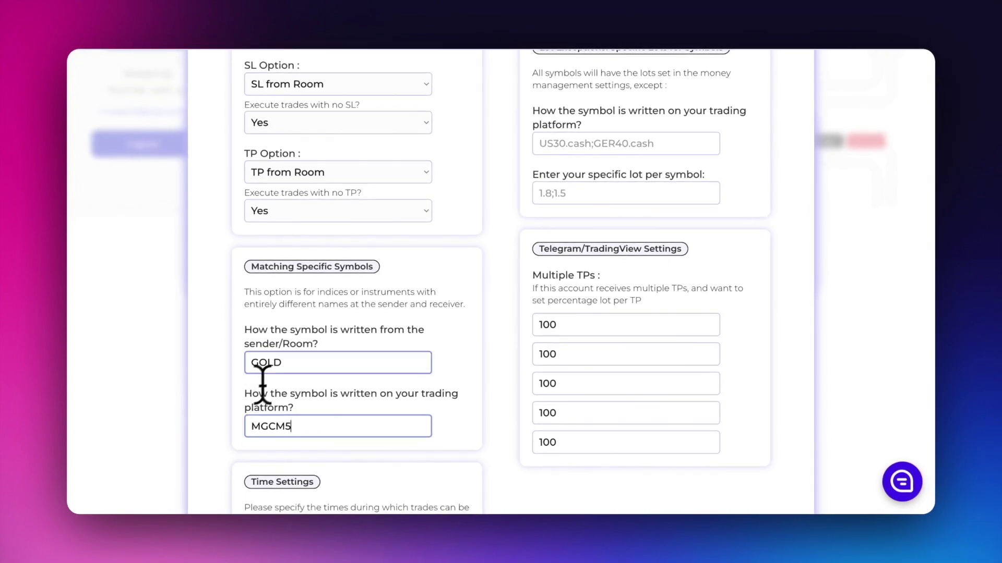
{"action": "double_click", "coordinate": [266, 363]}
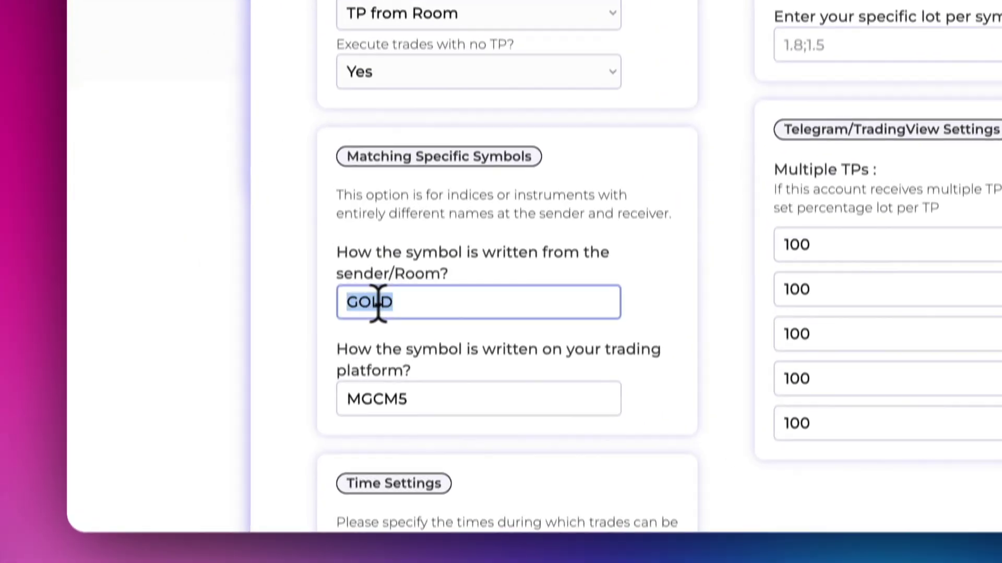
{"action": "type", "text": "XAUUSD"}
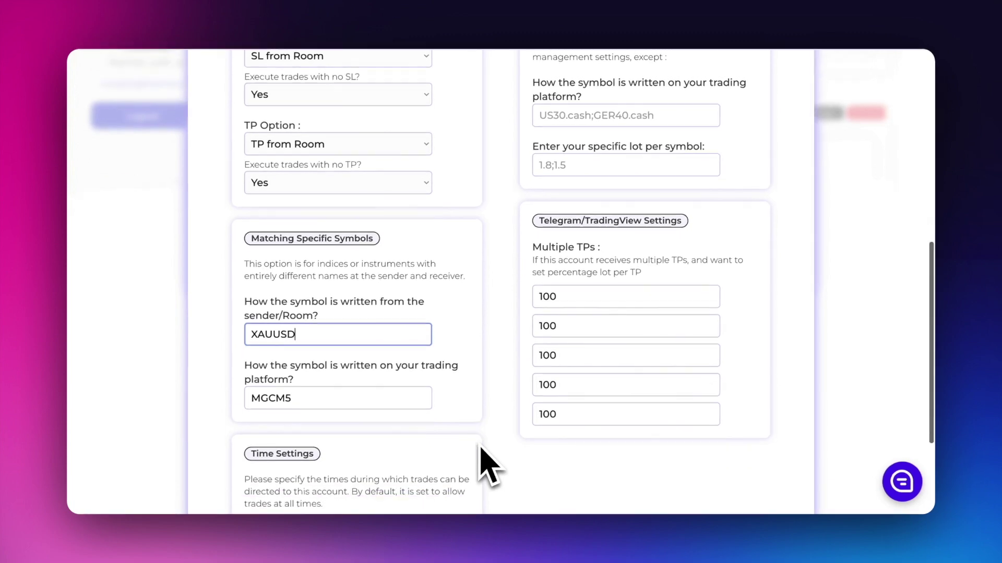
{"action": "scroll", "coordinate": [486, 464], "scroll_direction": "down", "scroll_amount": 2}
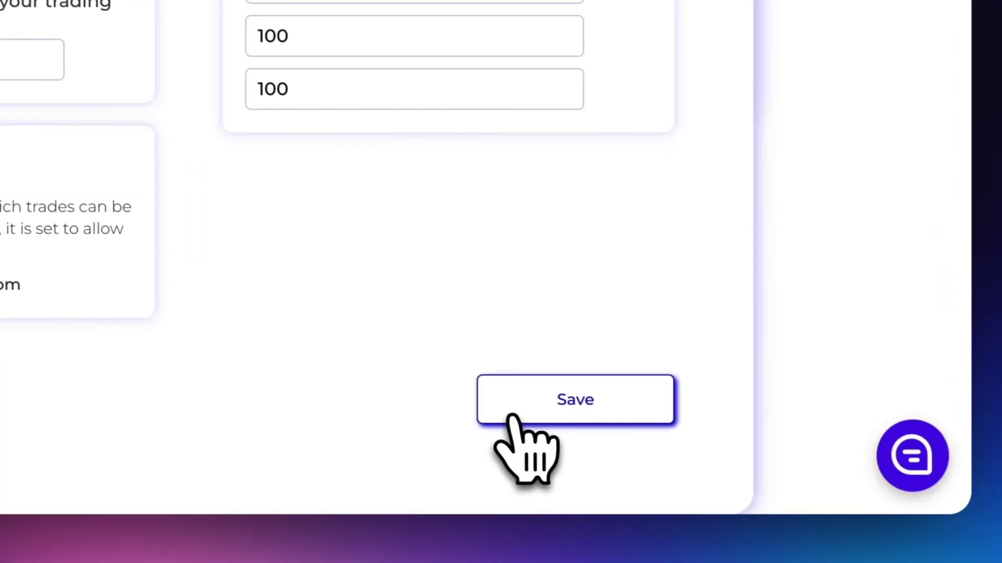
{"action": "left_click", "coordinate": [513, 419]}
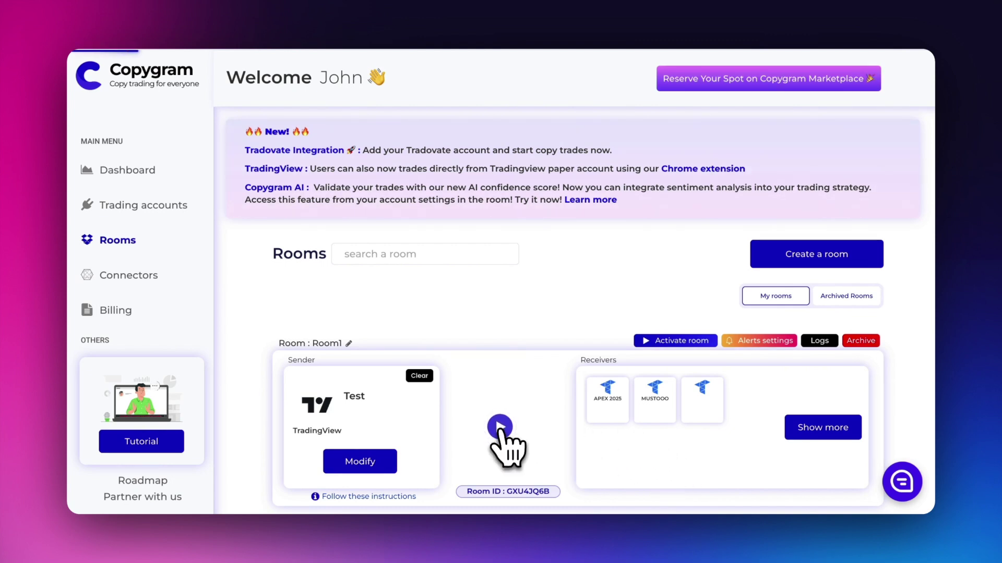
Activate Room1 so copying starts, then return to the TradingView alert editor.
{"action": "left_click", "coordinate": [499, 430]}
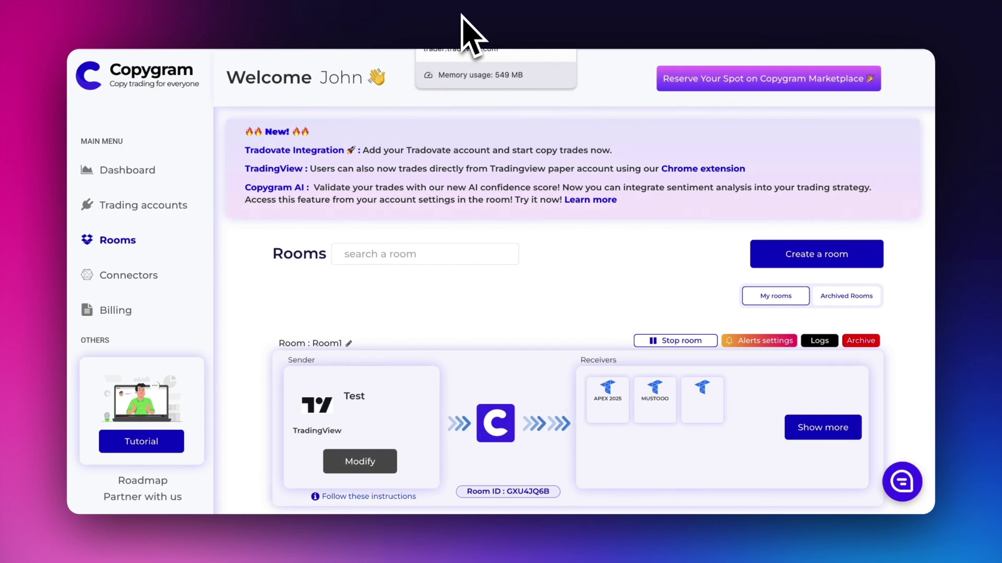
{"action": "left_click", "coordinate": [389, 7]}
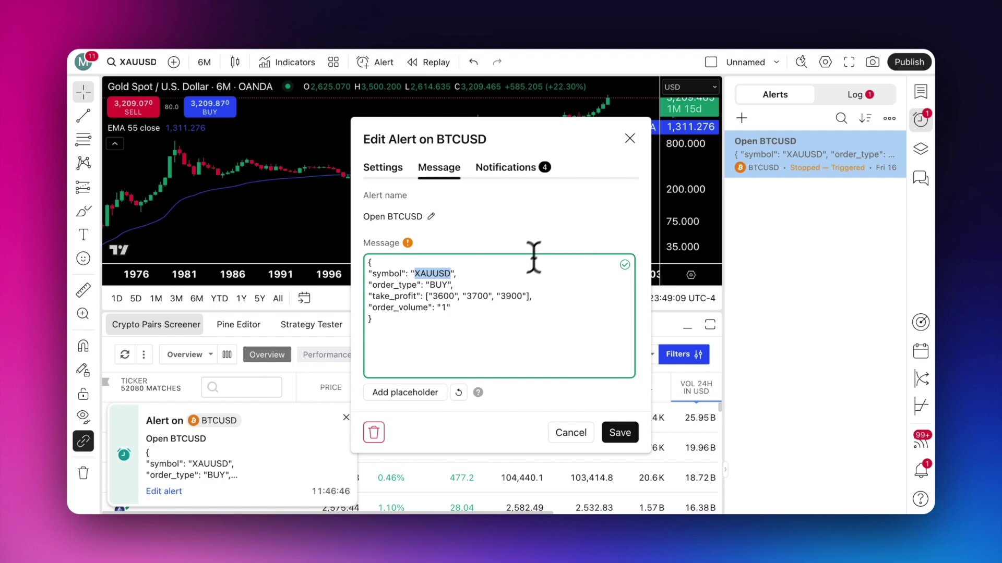
Save and reactivate the XAUUSD buy alert, then dismiss its fired notification.
{"action": "left_click", "coordinate": [622, 437]}
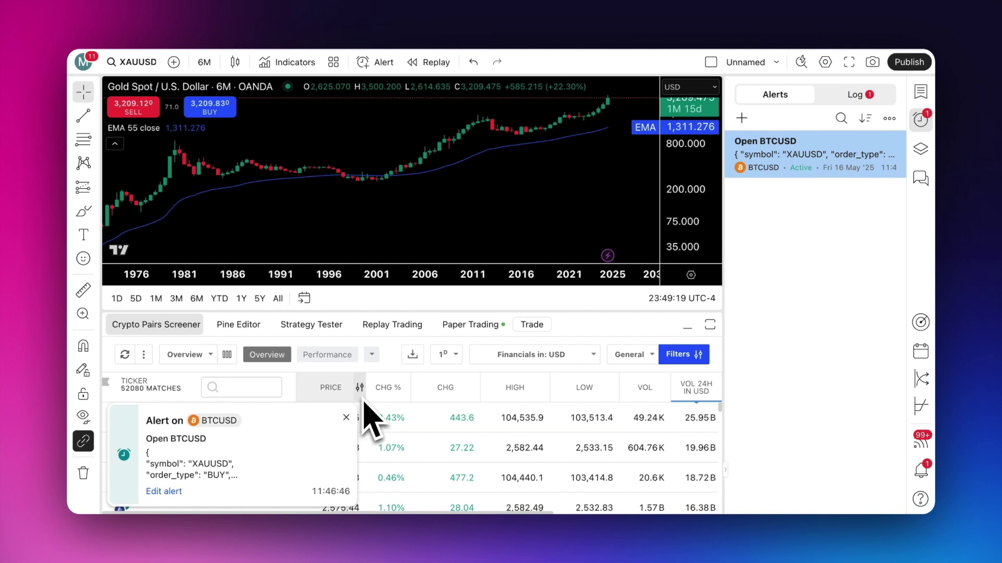
{"action": "left_click", "coordinate": [346, 417]}
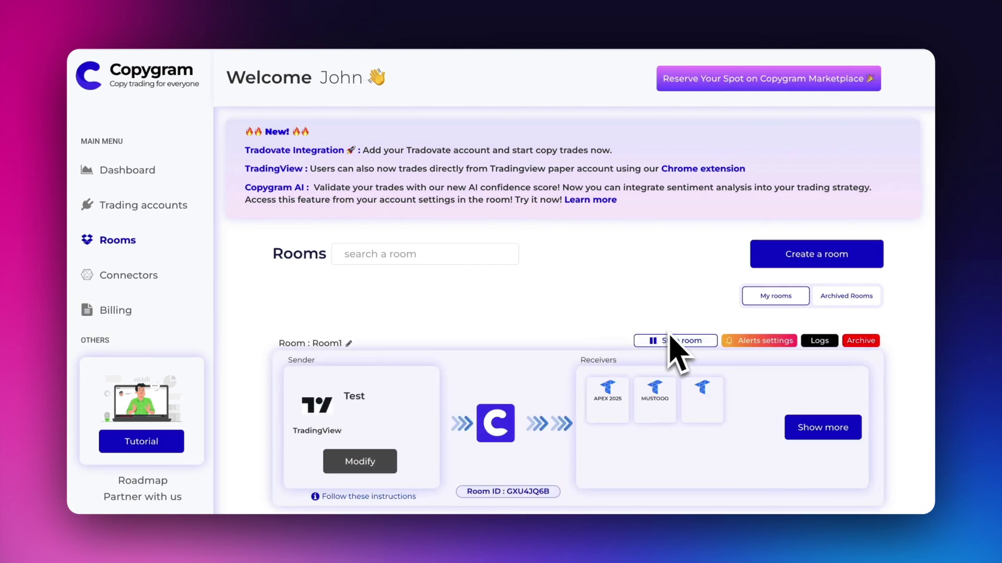
{"action": "left_click", "coordinate": [828, 344]}
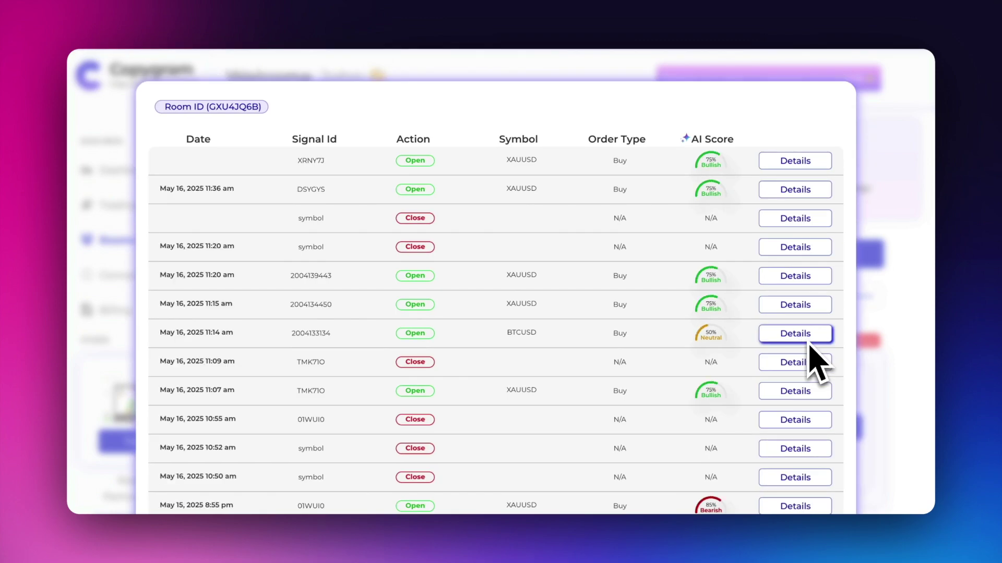
{"action": "left_click", "coordinate": [800, 164]}
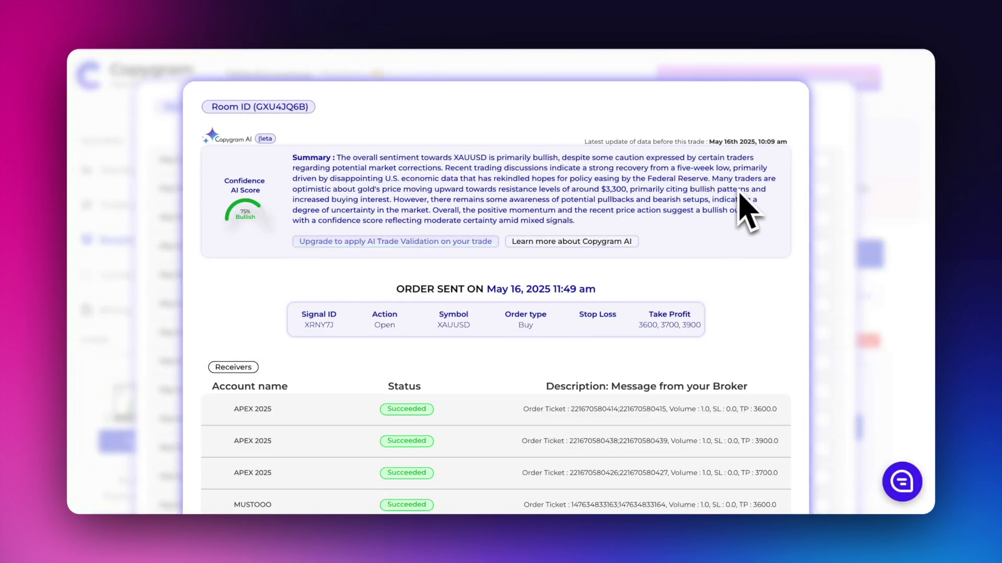
{"action": "scroll", "coordinate": [594, 443], "scroll_direction": "down", "scroll_amount": 1}
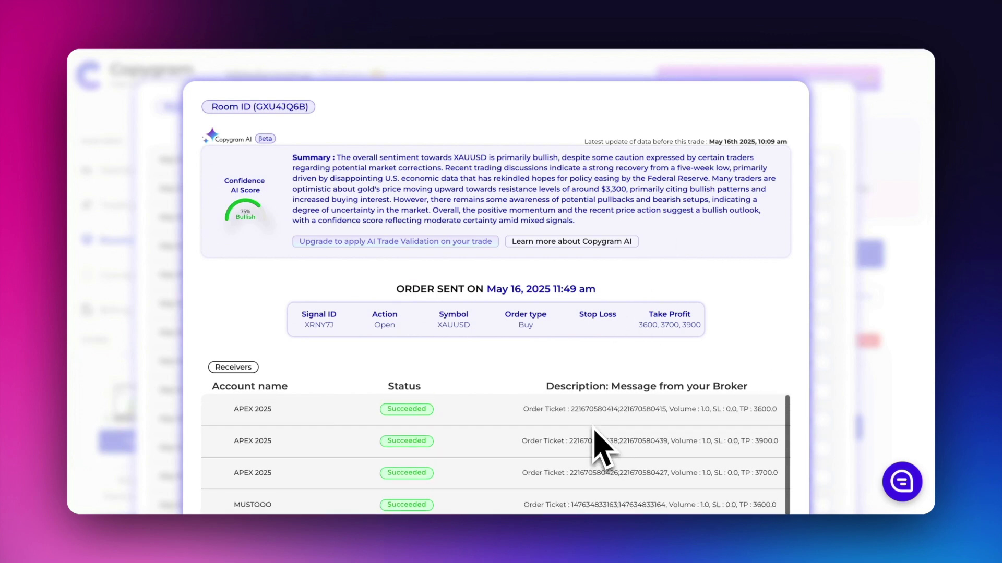
{"action": "scroll", "coordinate": [596, 446], "scroll_direction": "down", "scroll_amount": 1}
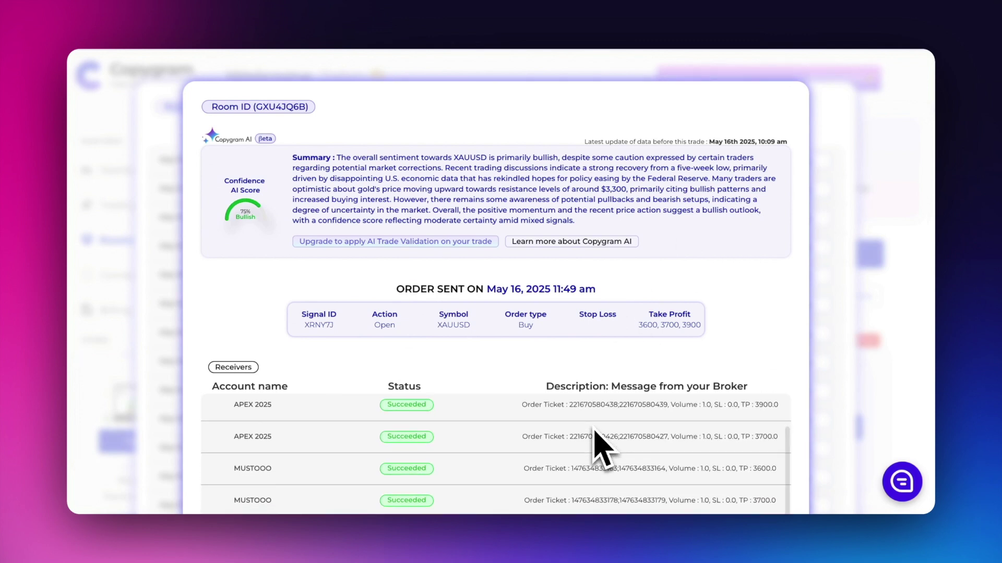
{"action": "scroll", "coordinate": [594, 447], "scroll_direction": "down", "scroll_amount": 1}
{"action": "scroll", "coordinate": [595, 447], "scroll_direction": "down", "scroll_amount": 1}
{"action": "scroll", "coordinate": [596, 446], "scroll_direction": "down", "scroll_amount": 1}
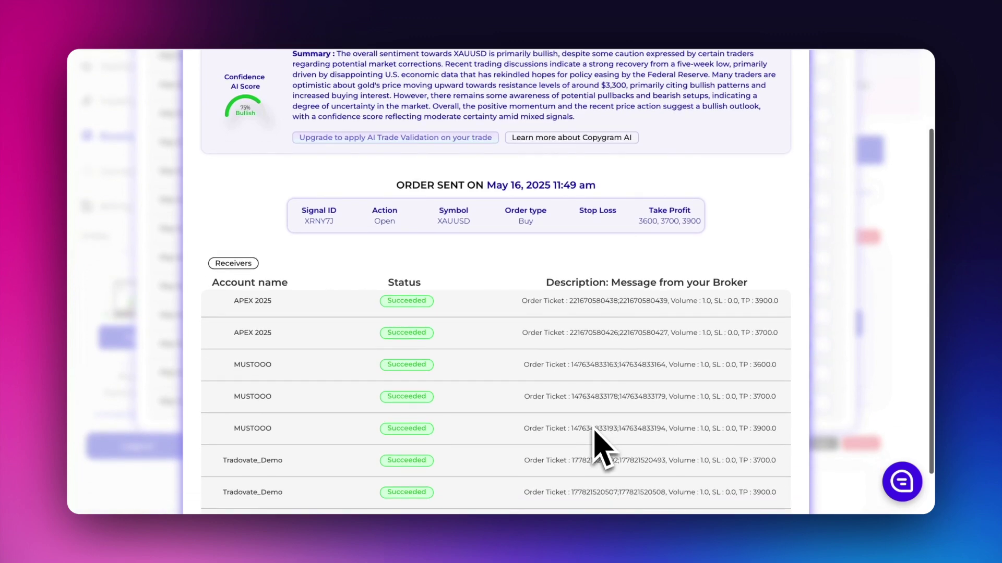
{"action": "scroll", "coordinate": [597, 444], "scroll_direction": "down", "scroll_amount": 2}
{"action": "scroll", "coordinate": [600, 447], "scroll_direction": "down", "scroll_amount": 1}
{"action": "scroll", "coordinate": [548, 454], "scroll_direction": "down", "scroll_amount": 1}
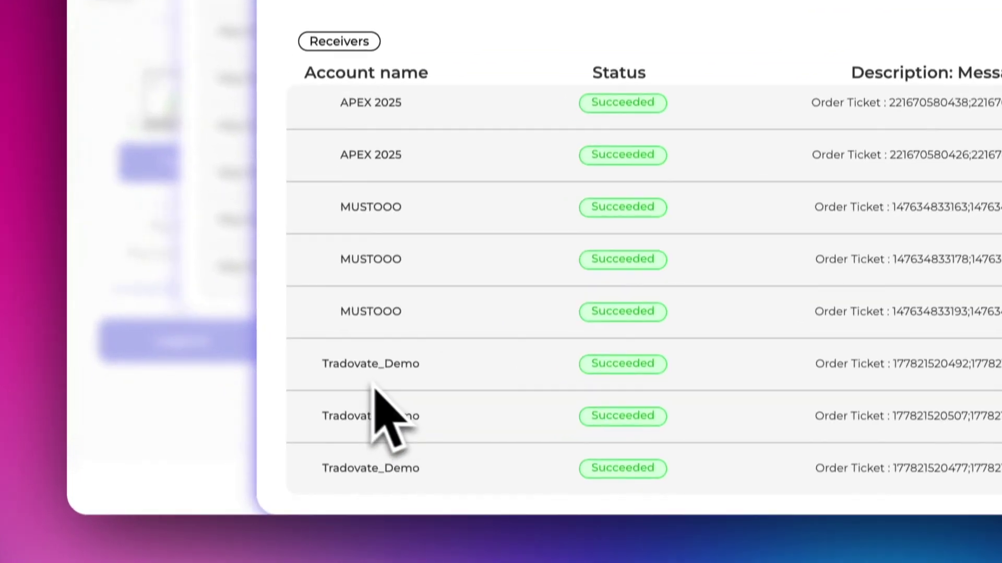
{"action": "left_click_drag", "start_coordinate": [339, 363], "coordinate": [416, 441]}
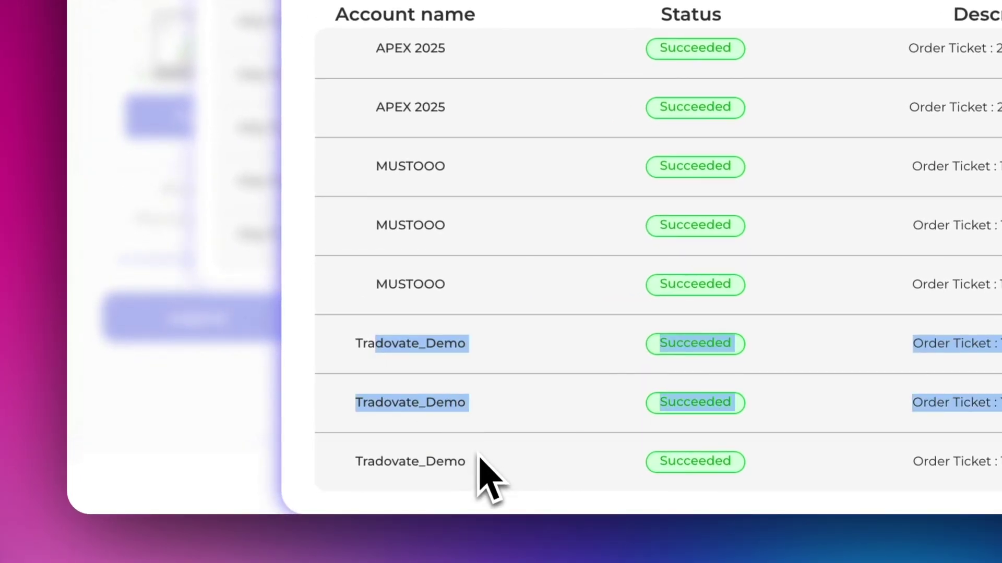
{"action": "left_click_drag", "start_coordinate": [479, 472], "coordinate": [474, 469]}
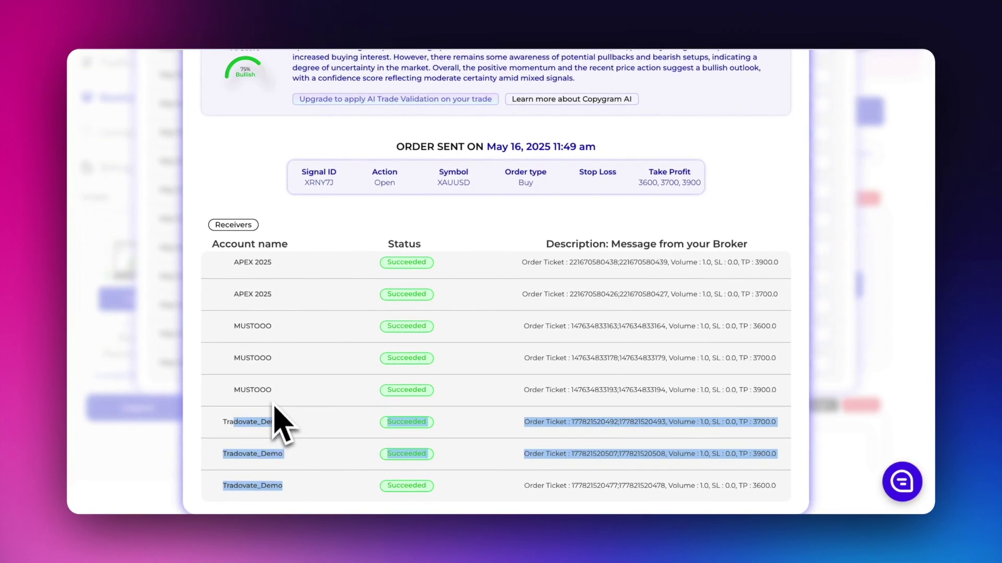
{"action": "mouse_move", "coordinate": [272, 391]}
{"action": "left_mouse_down"}
{"action": "mouse_move", "coordinate": [245, 329]}
{"action": "mouse_move", "coordinate": [238, 264]}
{"action": "left_mouse_up"}
{"action": "scroll", "coordinate": [243, 323], "scroll_direction": "up", "scroll_amount": 1}
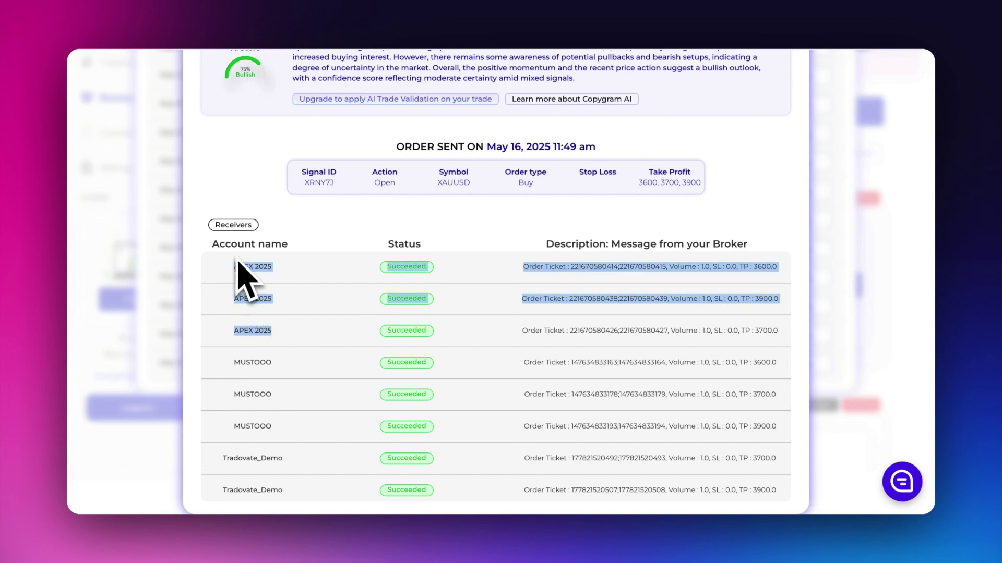
{"action": "scroll", "coordinate": [349, 289], "scroll_direction": "up", "scroll_amount": 3}
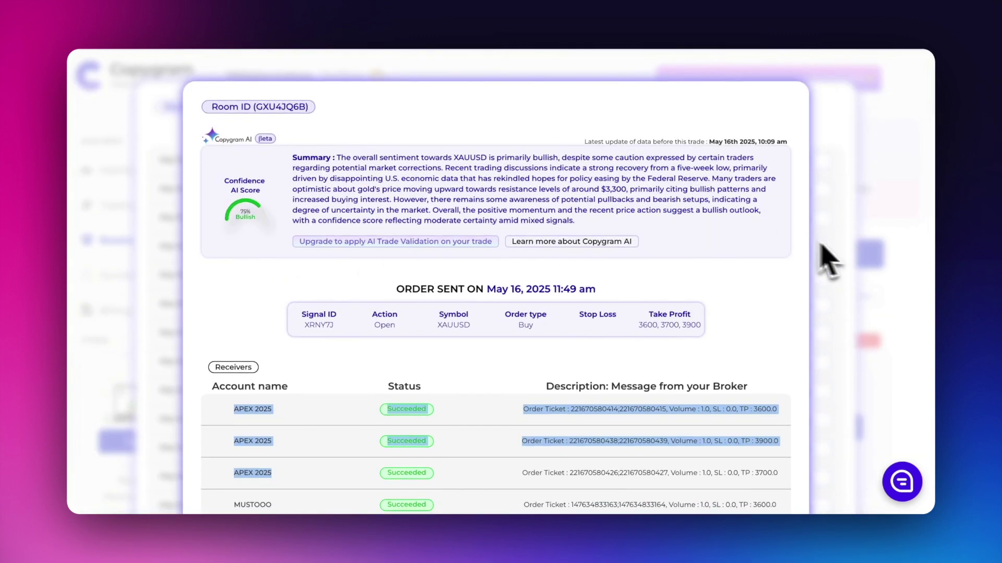
{"action": "left_click", "coordinate": [891, 279]}
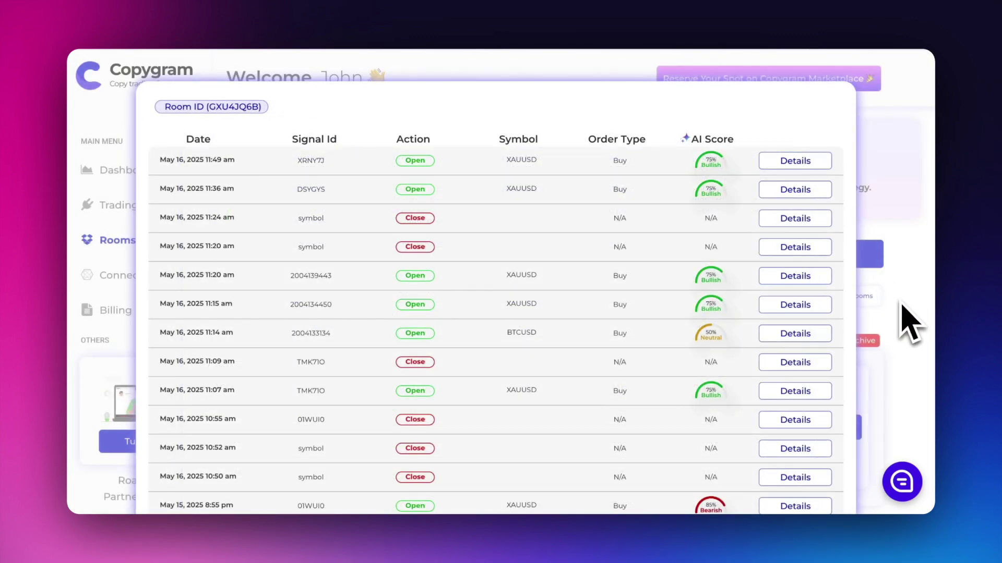
{"action": "left_click", "coordinate": [901, 303]}
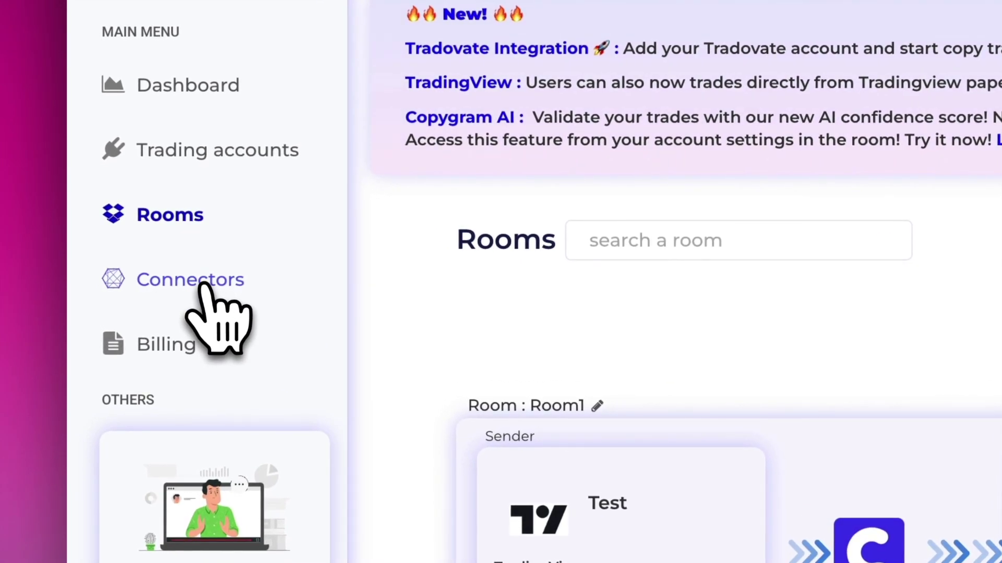
View the Connectors TradingView webhook panel and the Copygram Chrome extension store page.
{"action": "left_click", "coordinate": [206, 288]}
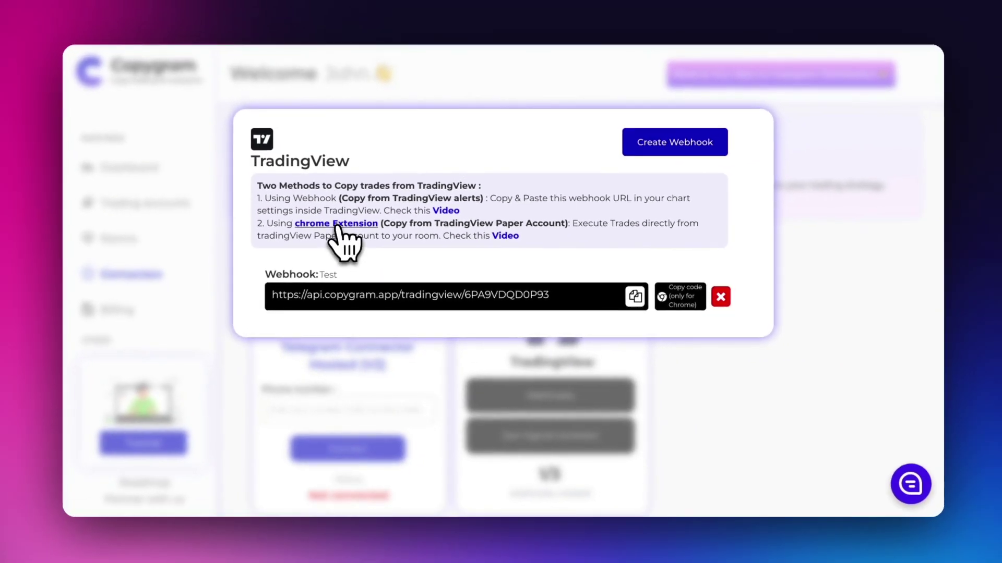
{"action": "left_click", "coordinate": [344, 136]}
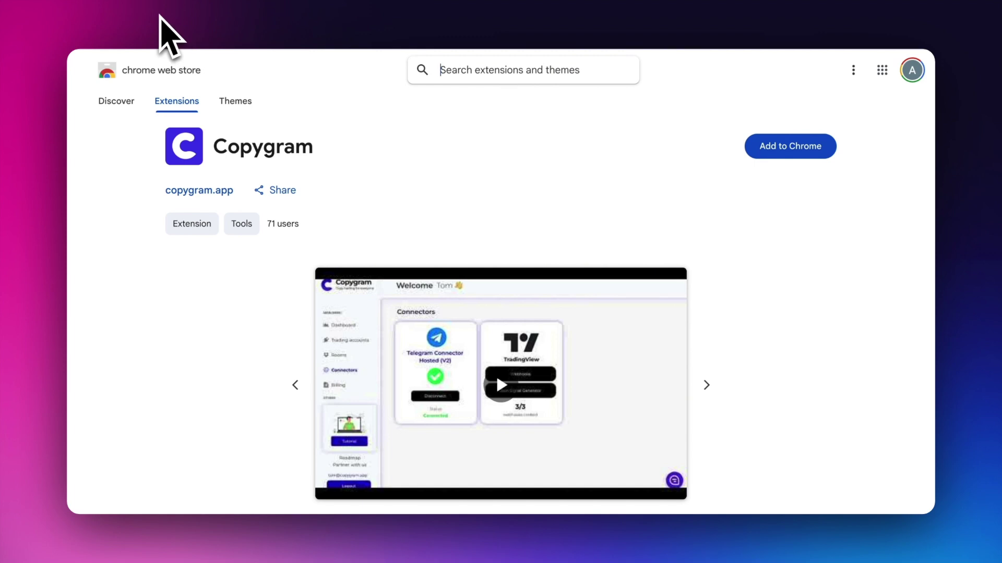
{"action": "left_click", "coordinate": [168, 35]}
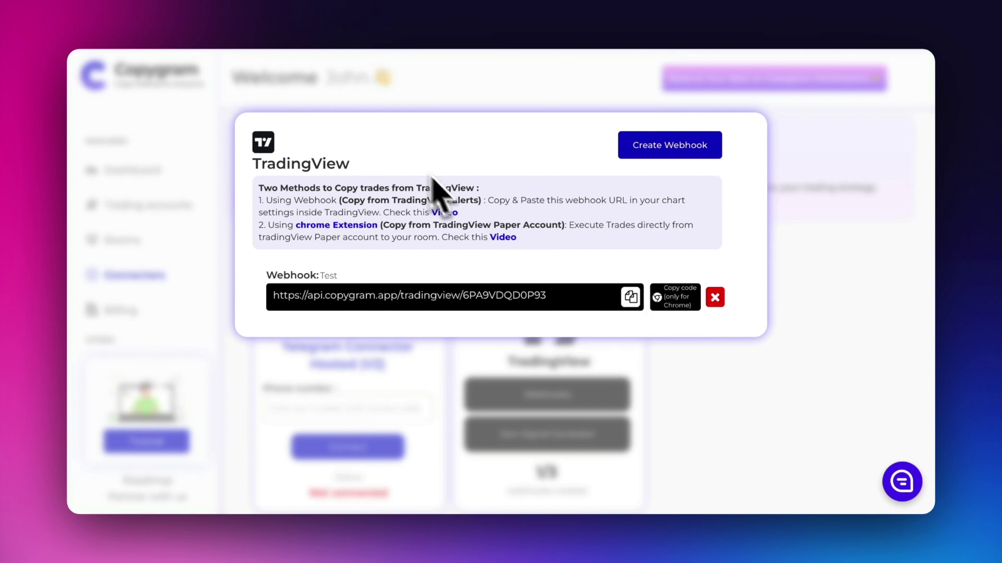
{"action": "left_click", "coordinate": [299, 13]}
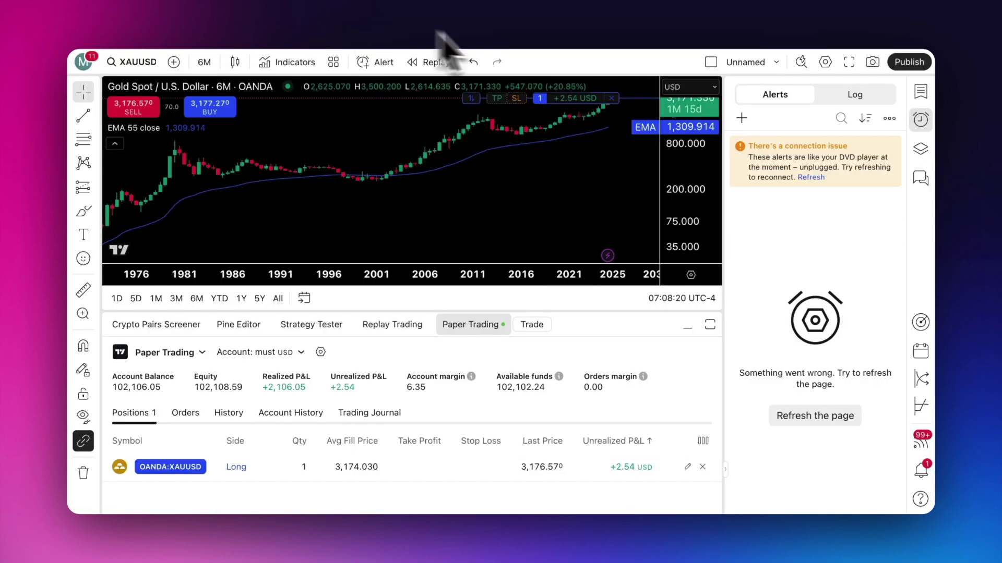
Paste the room code into the Copygram extension and save it as valid.
{"action": "left_click", "coordinate": [795, 40]}
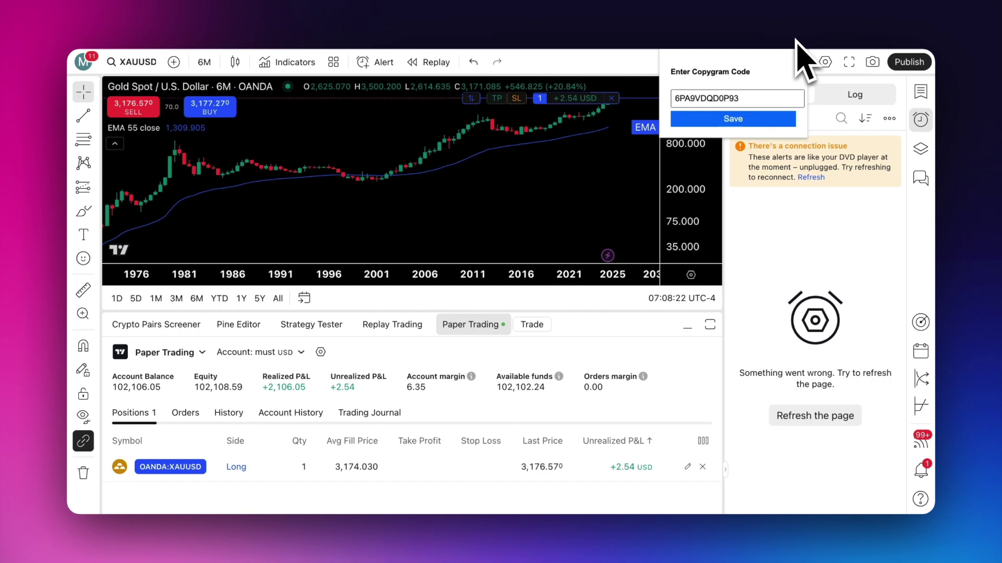
{"action": "right_click", "coordinate": [715, 96]}
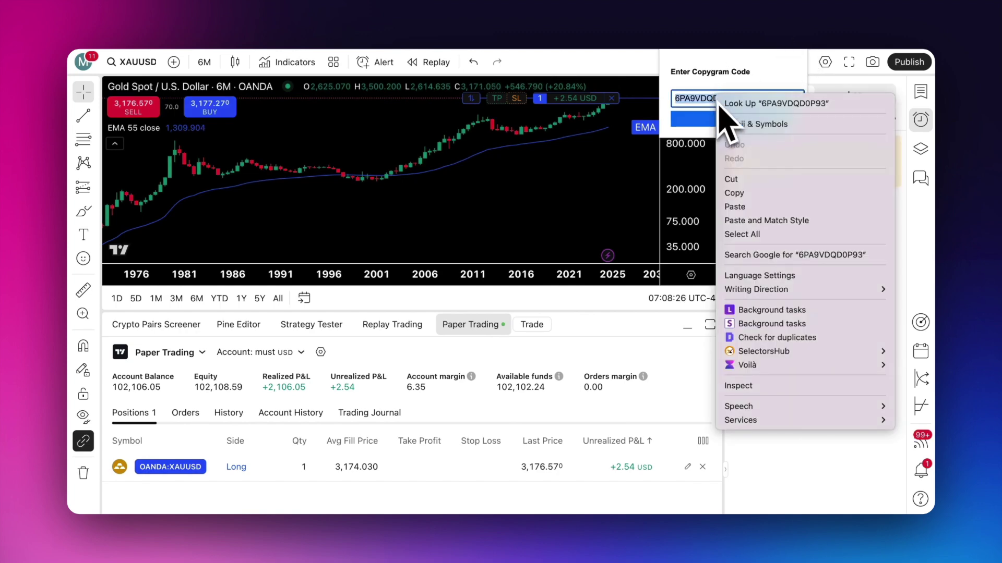
{"action": "left_click", "coordinate": [743, 206]}
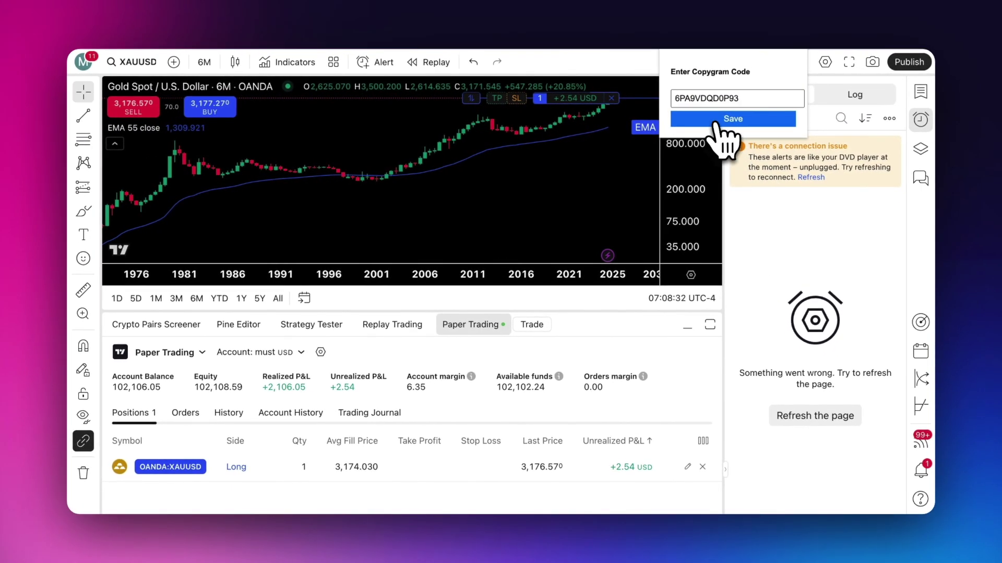
{"action": "left_click", "coordinate": [719, 125]}
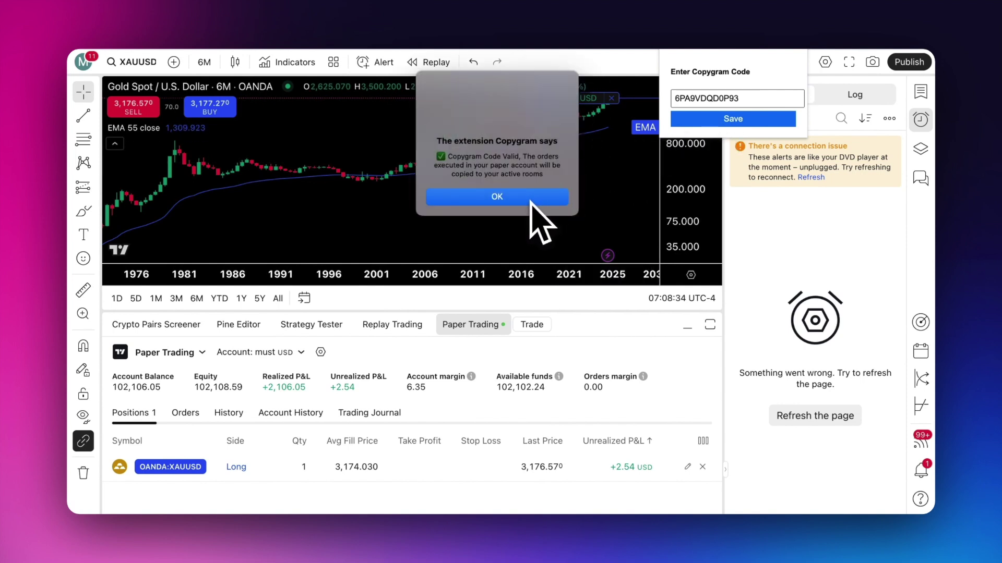
{"action": "left_click", "coordinate": [531, 201]}
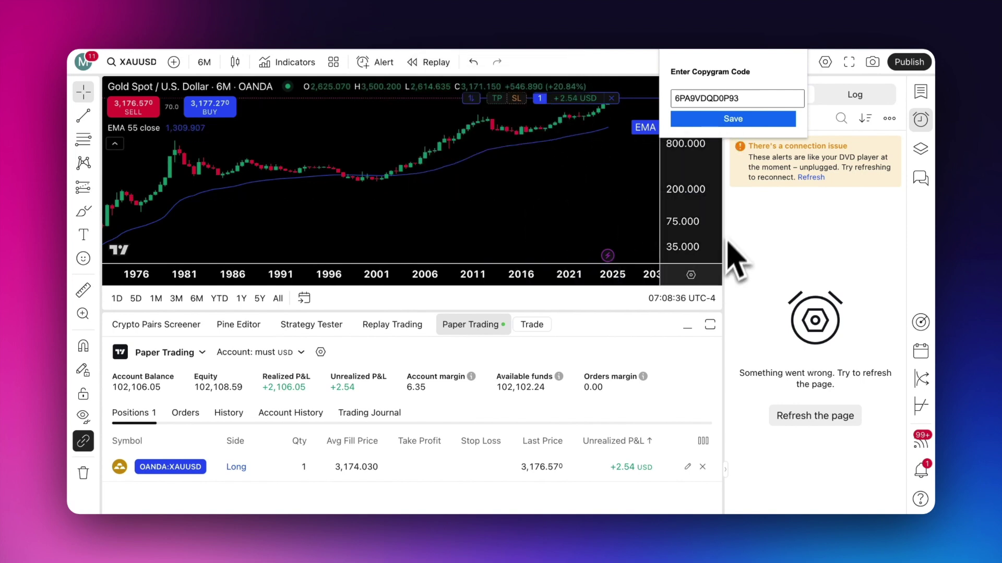
Place a market buy of XAUUSD on the TradingView paper account.
{"action": "left_click", "coordinate": [210, 111]}
{"action": "left_click", "coordinate": [502, 473]}
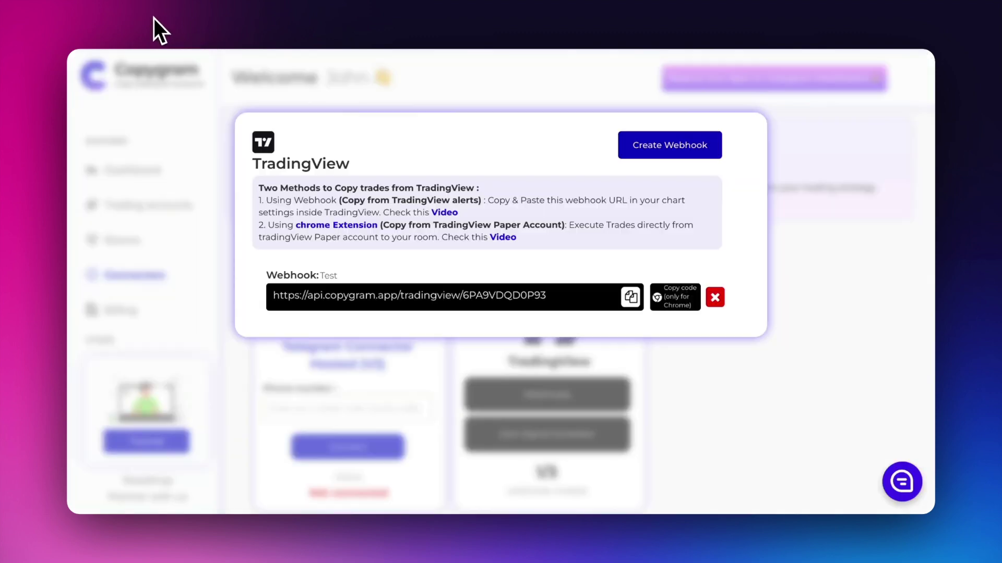
Check the Room1 log details showing the 7:08 pm gold buy succeeded on MUSTOOO and Tradovate_Demo.
{"action": "left_click", "coordinate": [745, 427]}
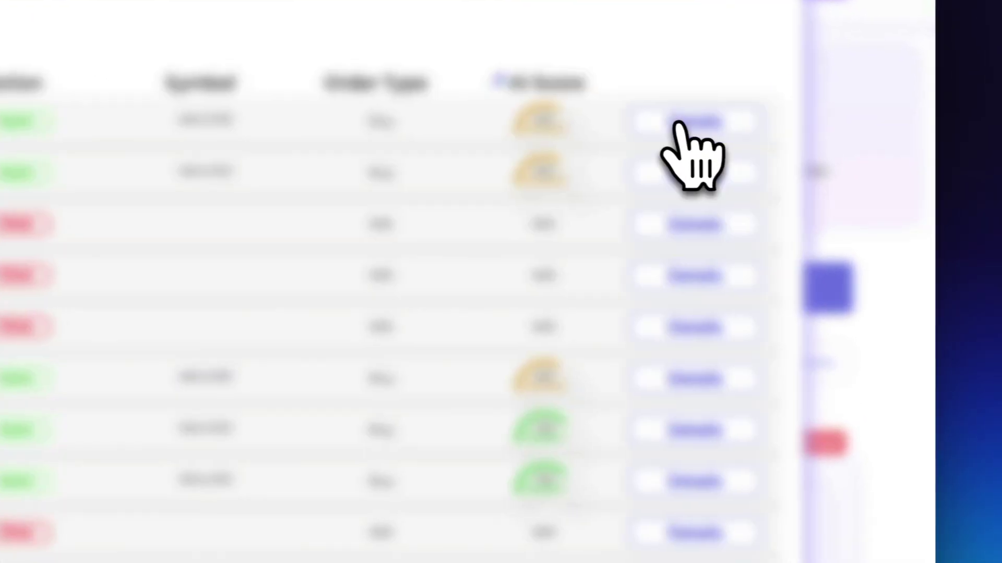
{"action": "left_click", "coordinate": [786, 163]}
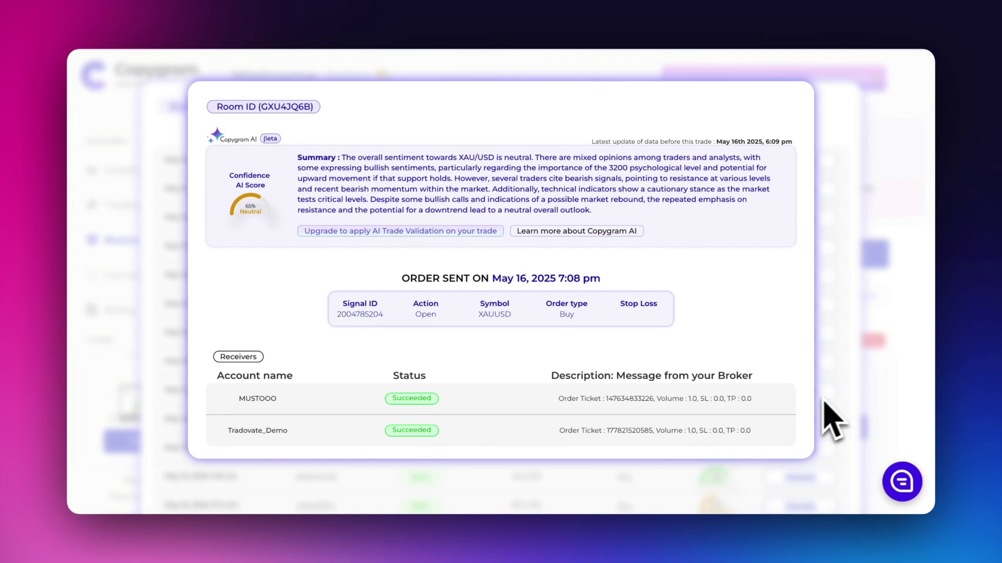
{"action": "left_click", "coordinate": [854, 354]}
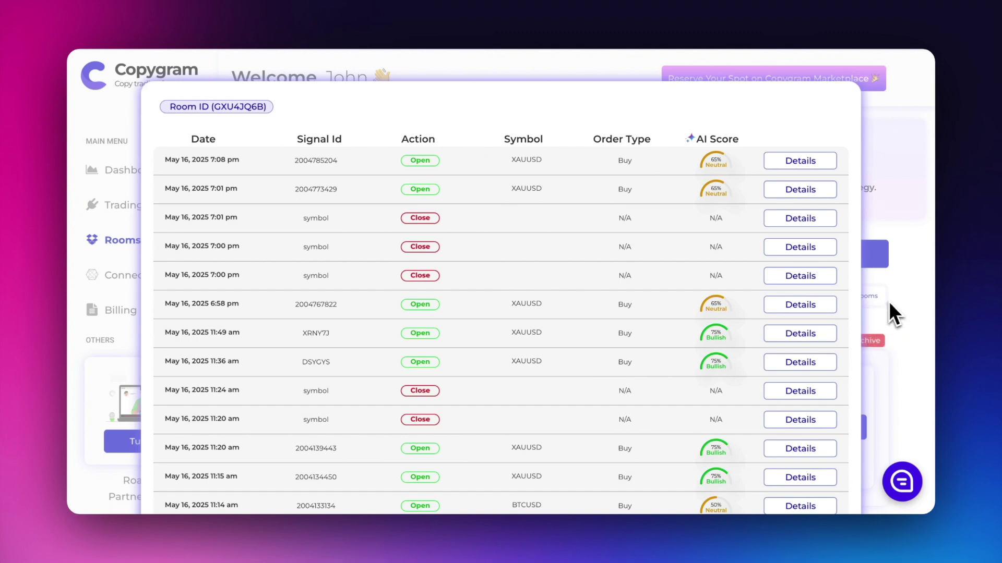
{"action": "left_click", "coordinate": [889, 306]}
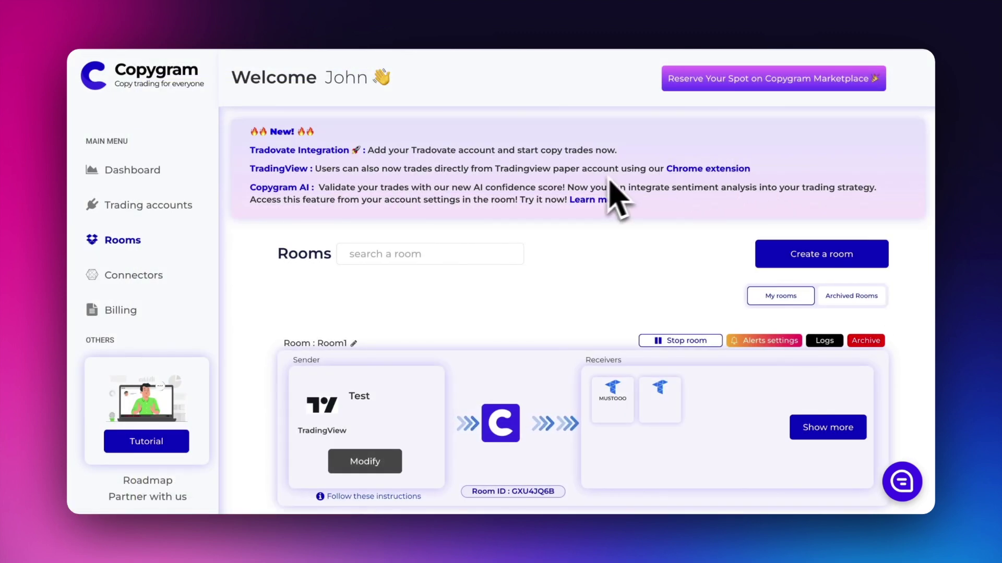